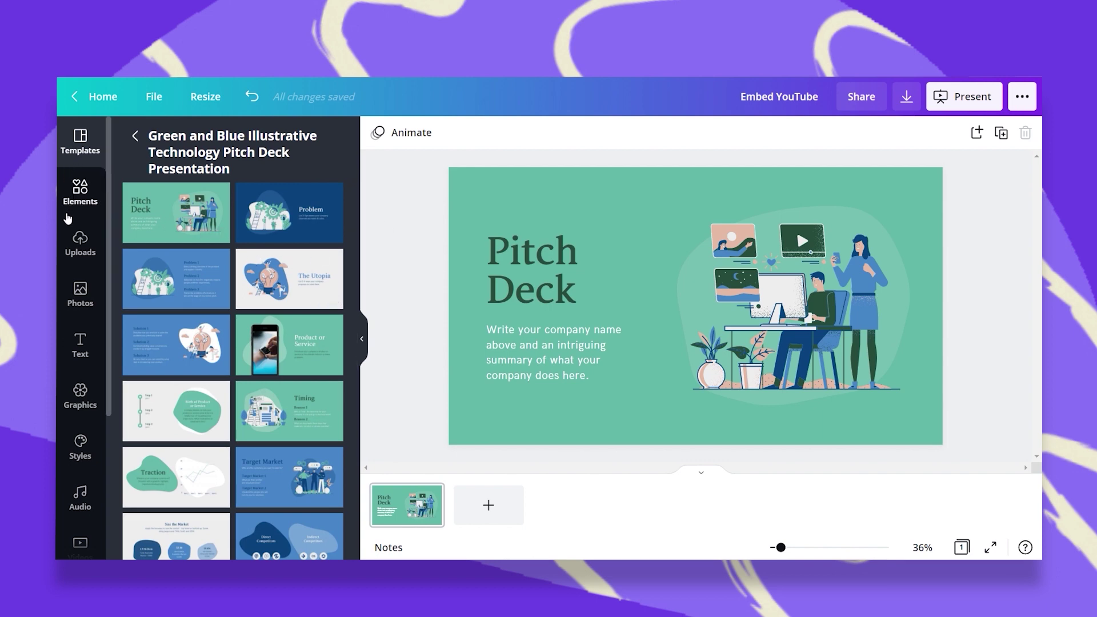
Step: Open More in the side panel and scroll the apps and integrations list to find YouTube
{"action": "scroll", "coordinate": [70, 428], "scroll_direction": "down", "scroll_amount": 4}
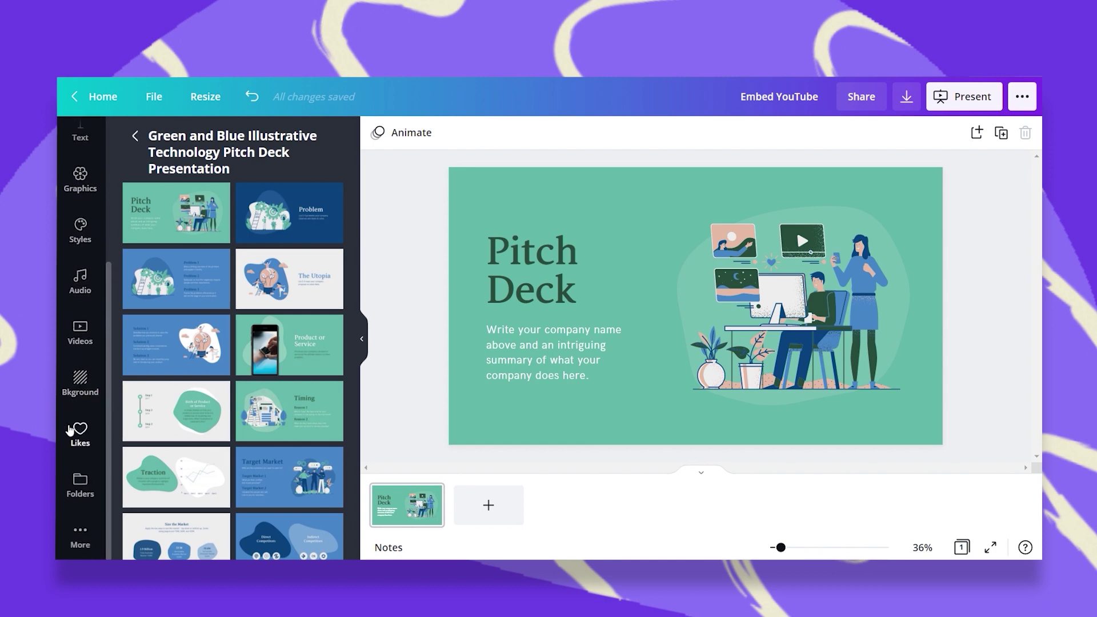
{"action": "left_click", "coordinate": [84, 536]}
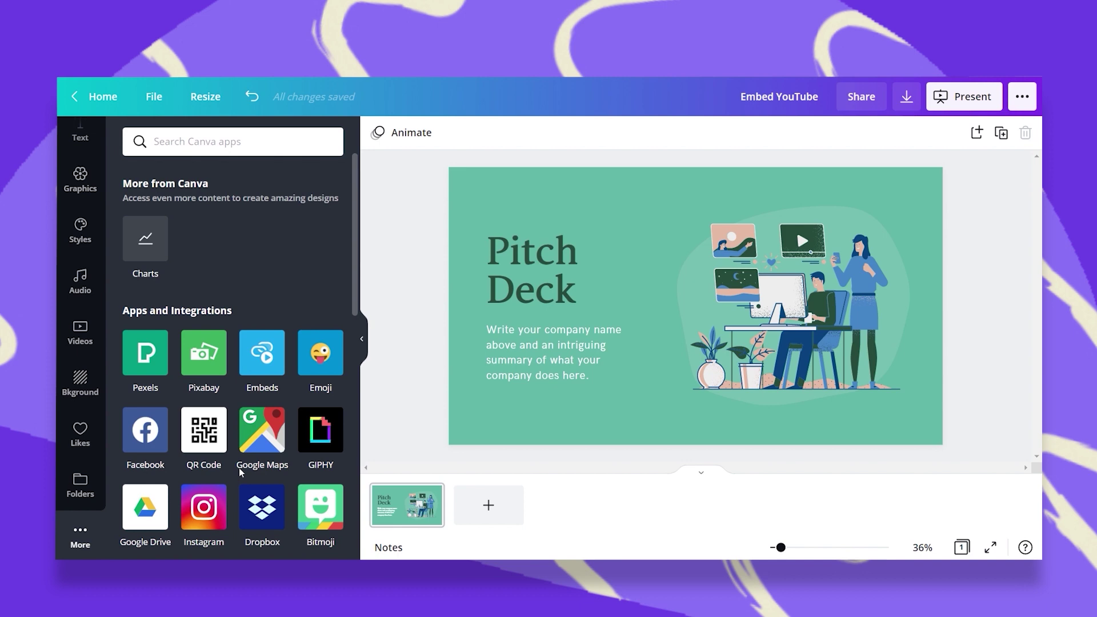
{"action": "scroll", "coordinate": [240, 472], "scroll_direction": "down", "scroll_amount": 3}
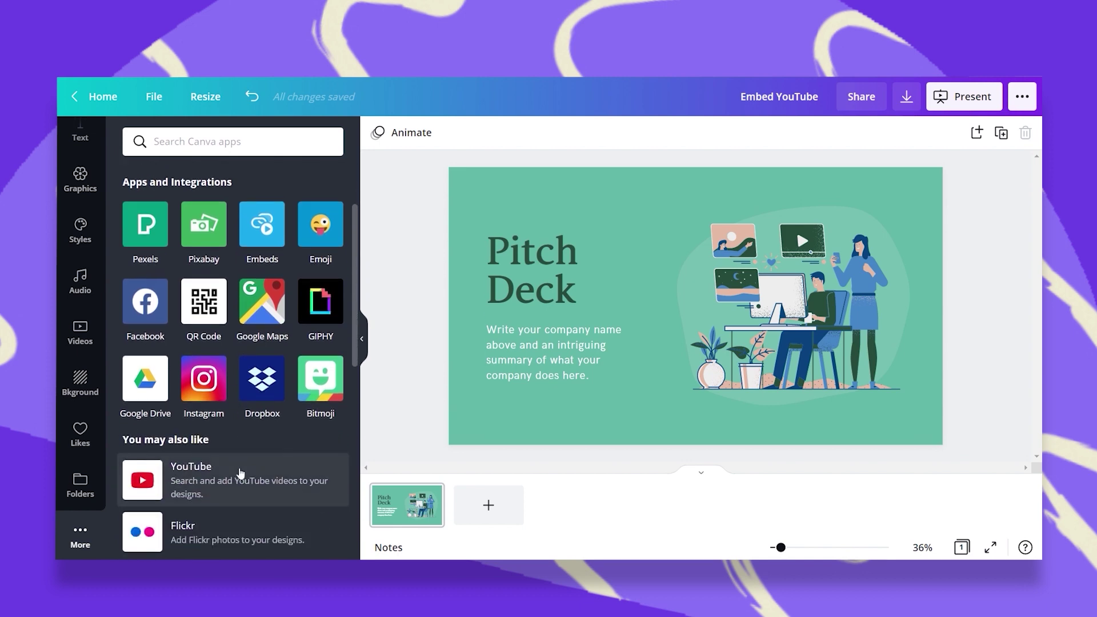
{"action": "scroll", "coordinate": [149, 440], "scroll_direction": "down", "scroll_amount": 1}
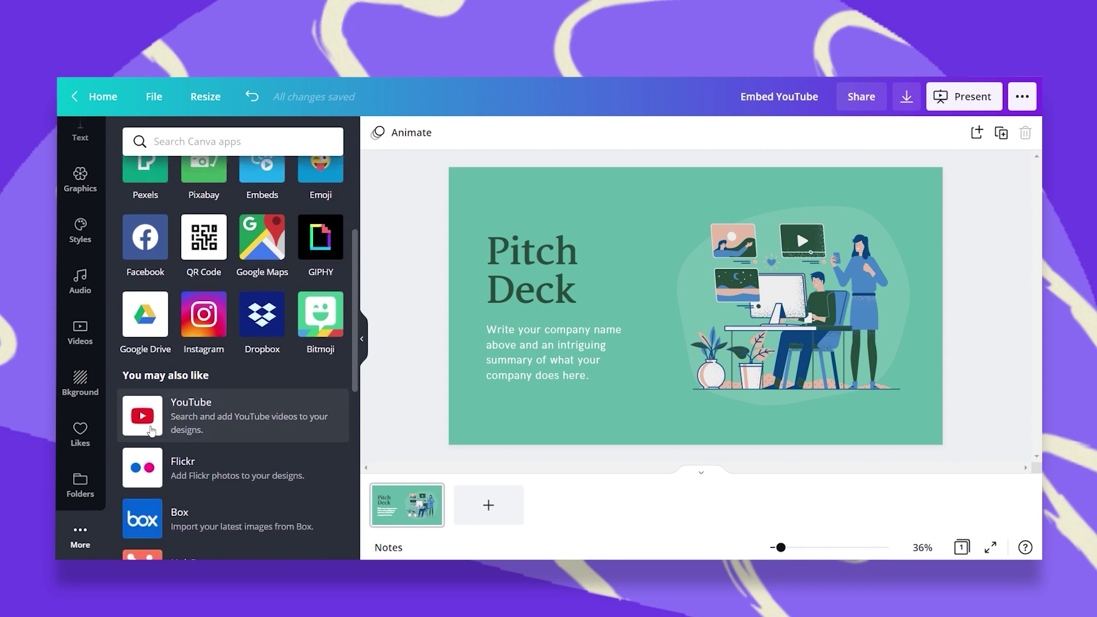
Step: Open the YouTube app and browse its panel
{"action": "left_click", "coordinate": [176, 426]}
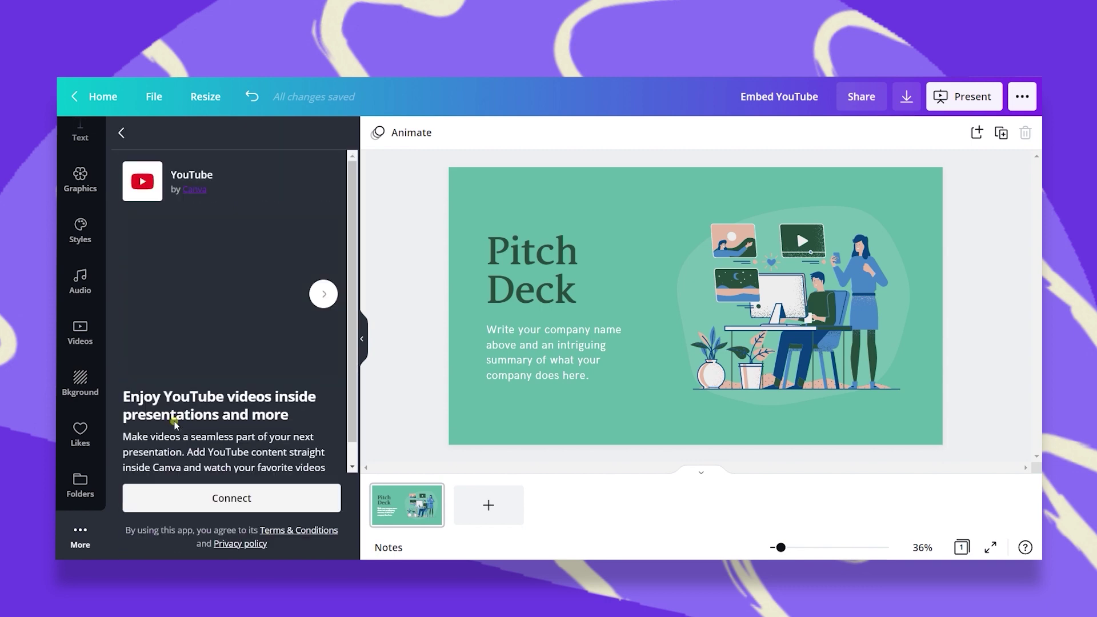
{"action": "scroll", "coordinate": [254, 423], "scroll_direction": "down", "scroll_amount": 3}
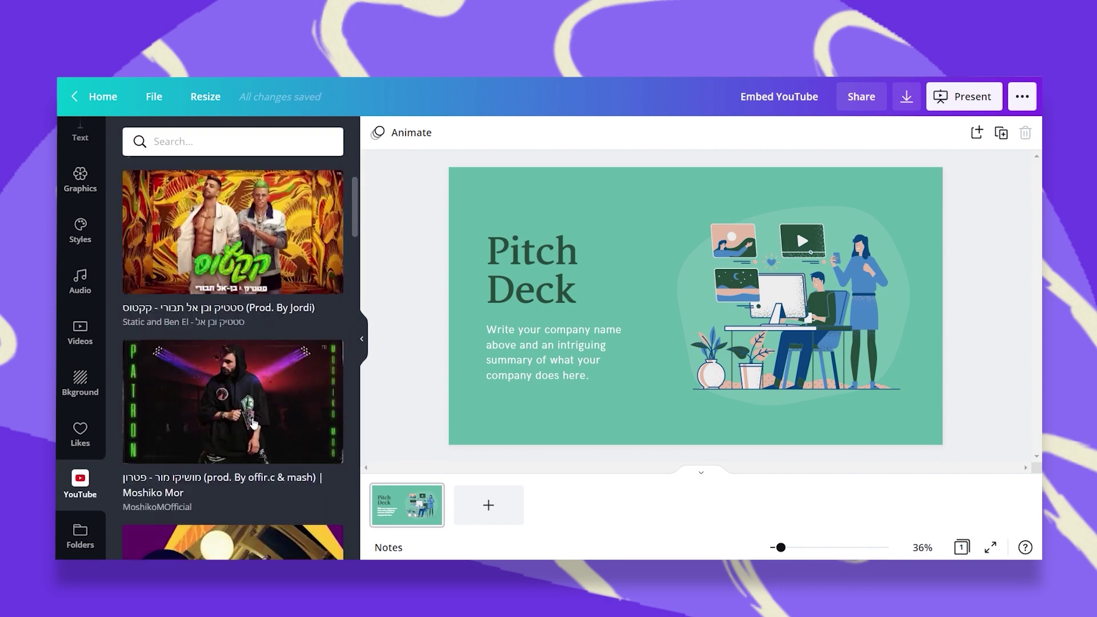
{"action": "scroll", "coordinate": [254, 423], "scroll_direction": "down", "scroll_amount": 4}
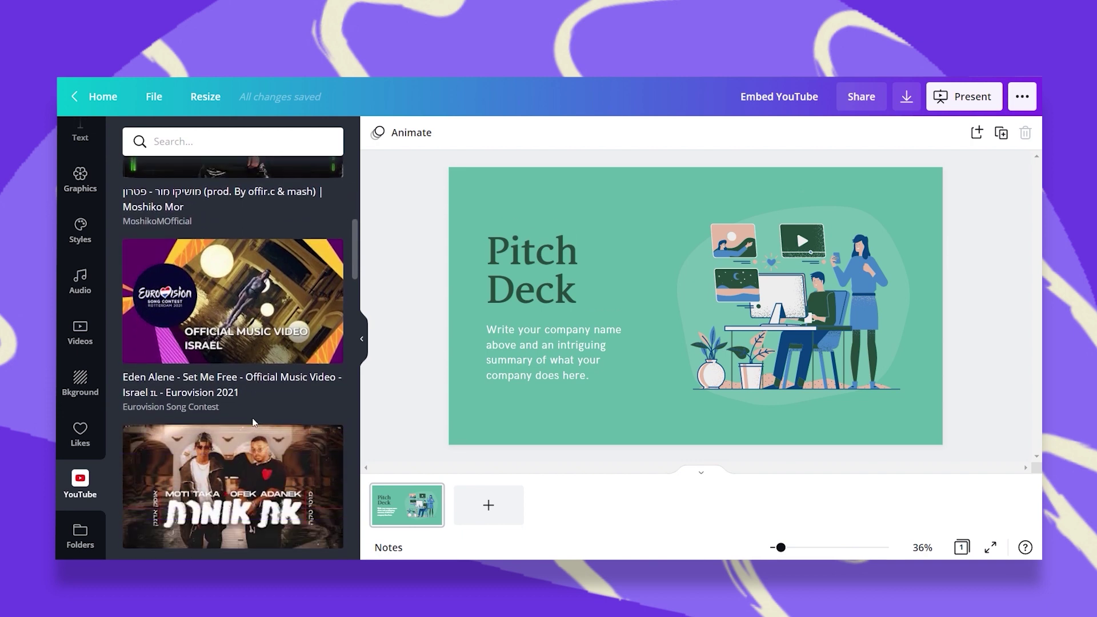
{"action": "scroll", "coordinate": [255, 422], "scroll_direction": "up", "scroll_amount": 2}
{"action": "scroll", "coordinate": [231, 292], "scroll_direction": "up", "scroll_amount": 3}
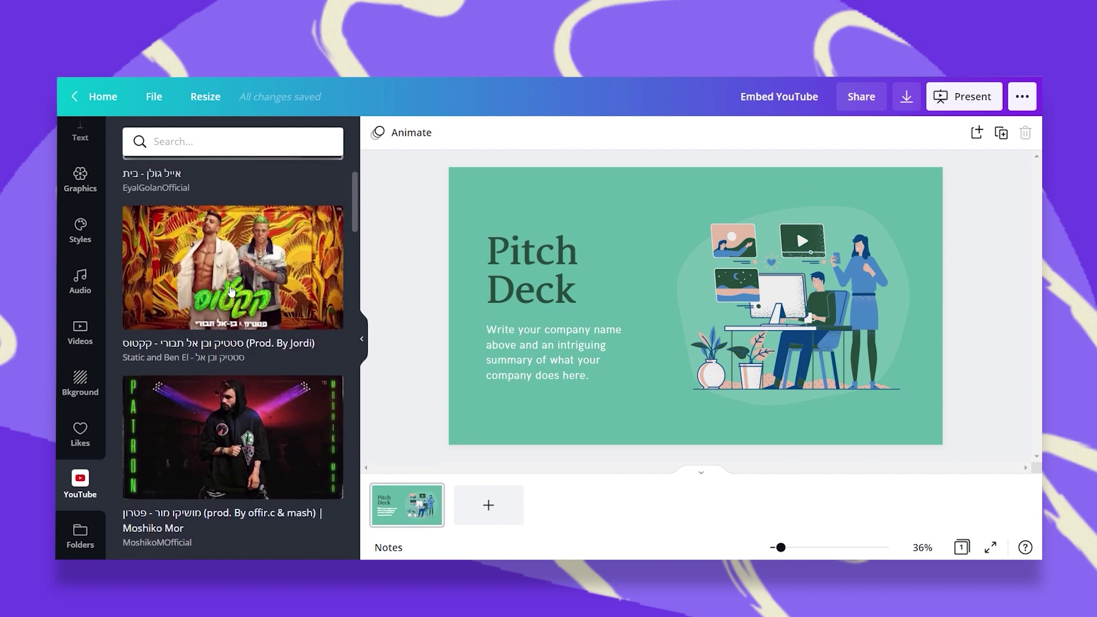
{"action": "scroll", "coordinate": [180, 252], "scroll_direction": "up", "scroll_amount": 2}
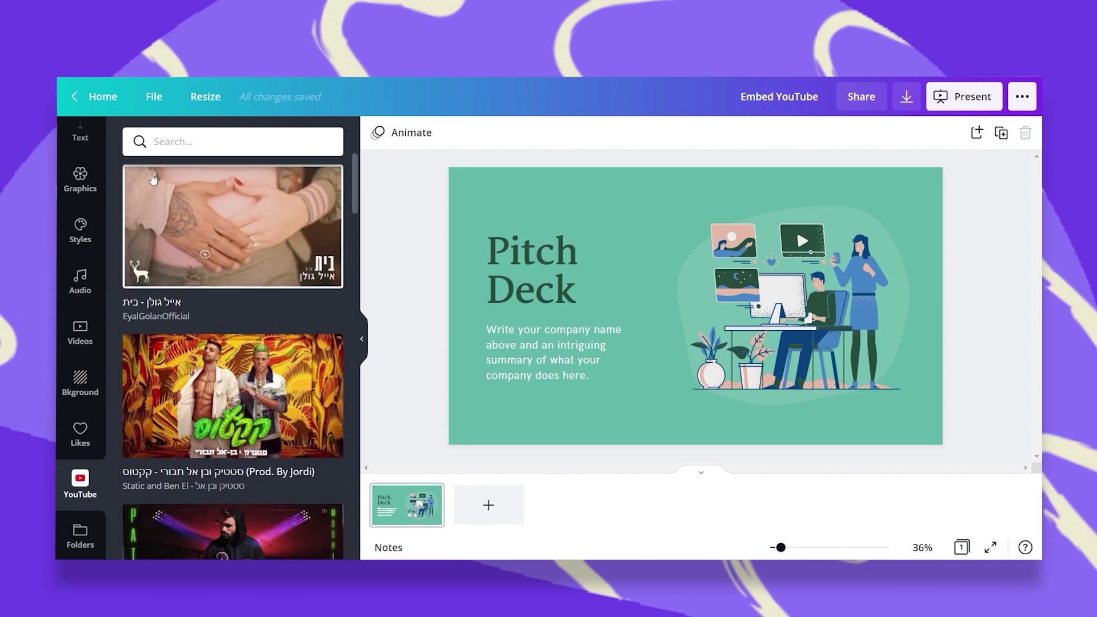
Step: Paste the YouTube link into the search to find the Smartmockups video
{"action": "right_click", "coordinate": [156, 140]}
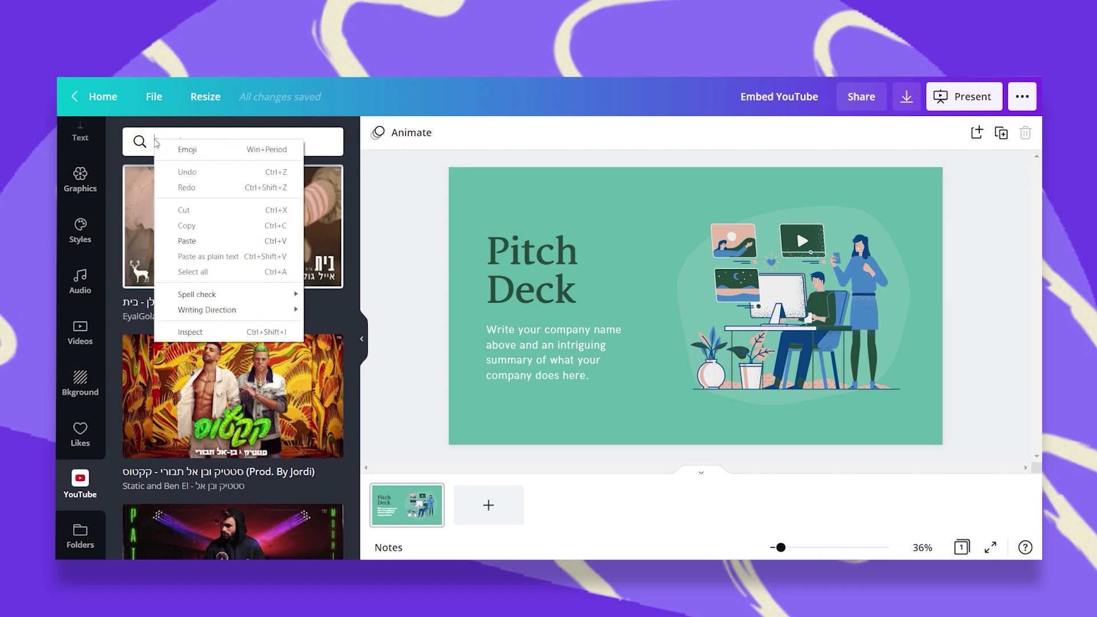
{"action": "left_click", "coordinate": [144, 143]}
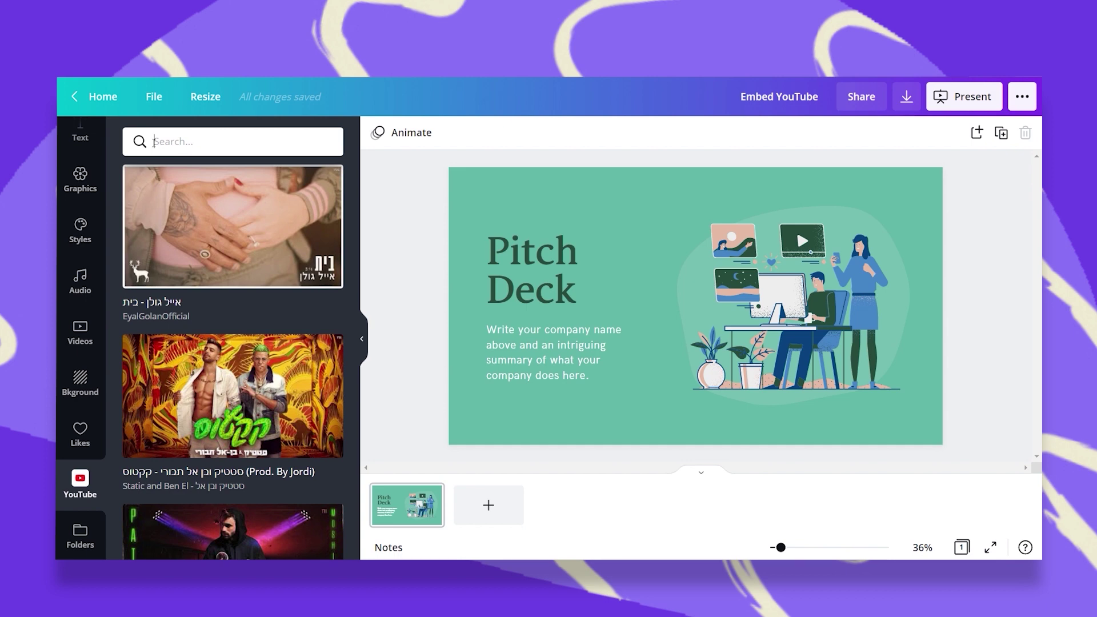
{"action": "type", "text": "utube.com/watch?v=EHrYkmeZQls"}
{"action": "key", "text": "Return"}
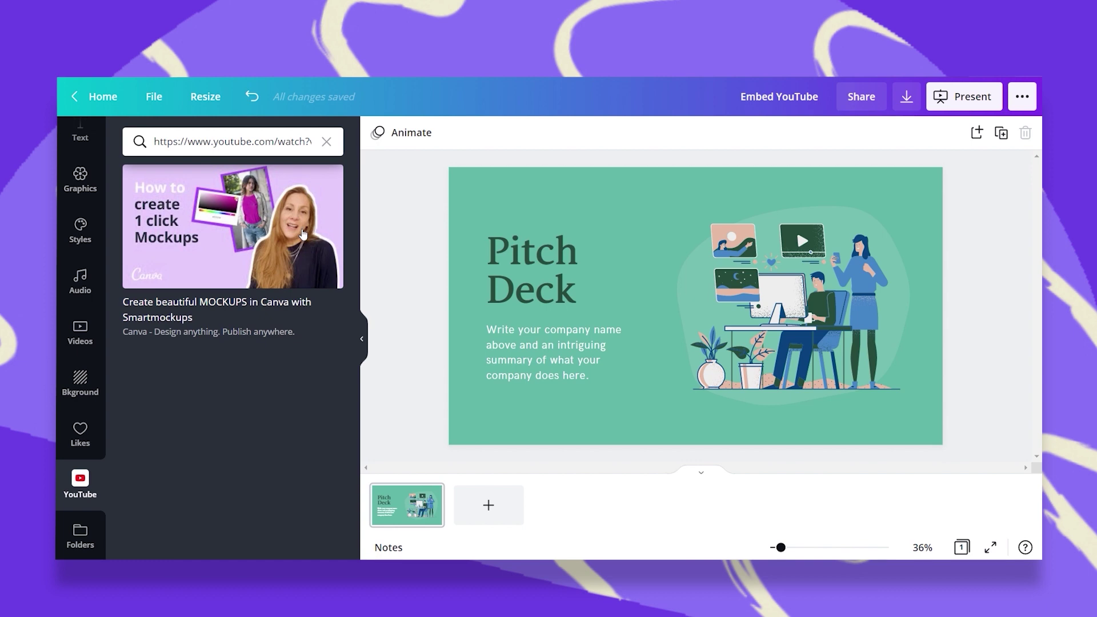
Step: Add a blank second slide and place the Smartmockups YouTube video in its centre
{"action": "left_click", "coordinate": [972, 132]}
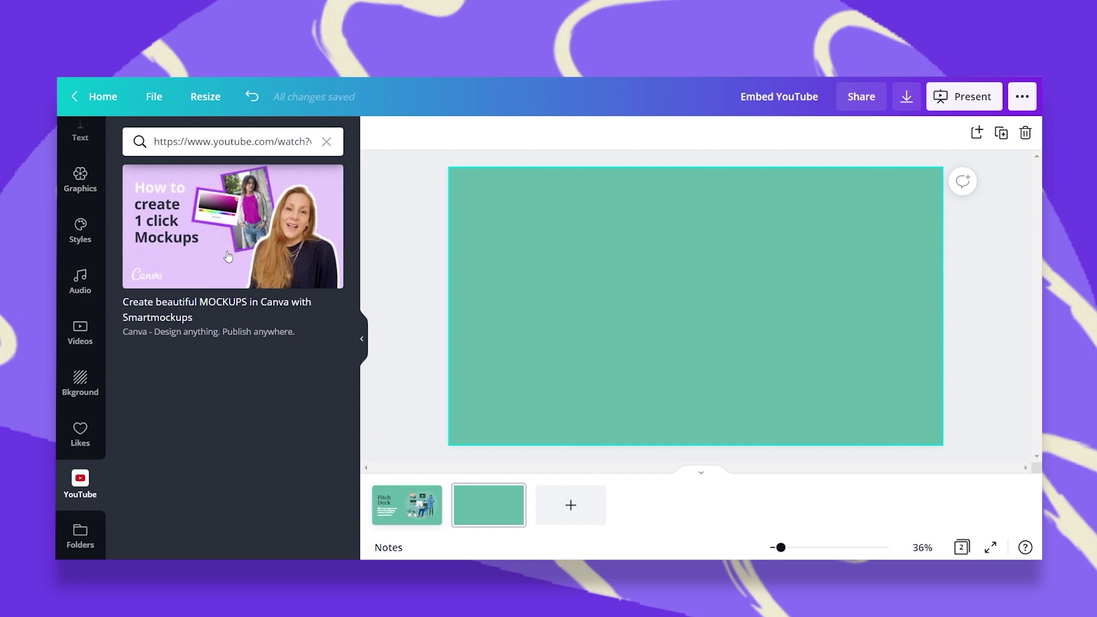
{"action": "left_click_drag", "start_coordinate": [228, 256], "coordinate": [577, 281]}
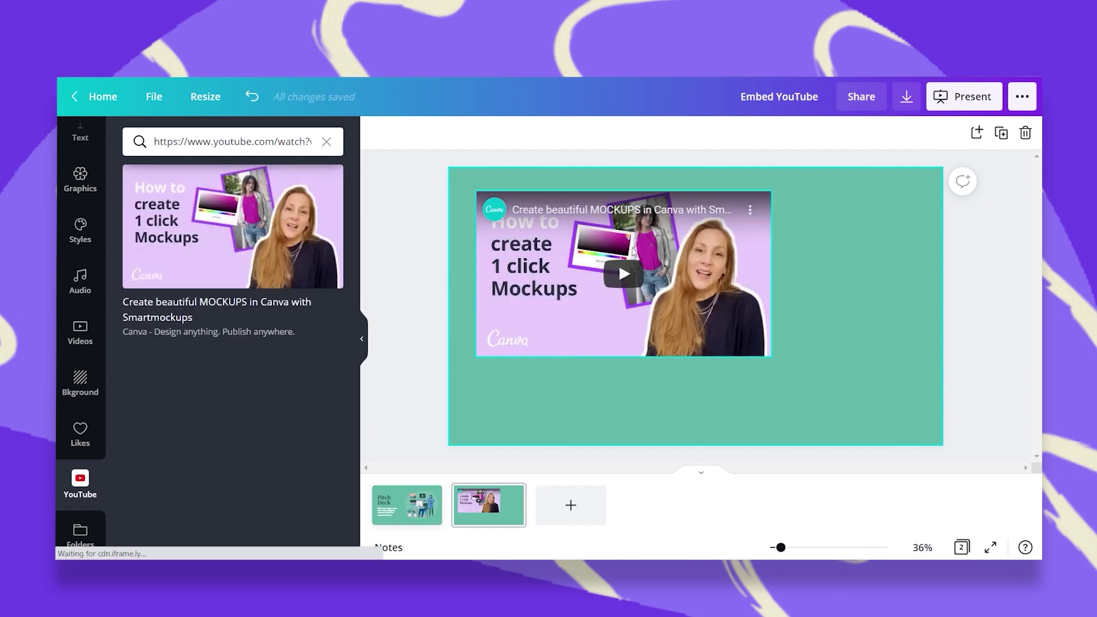
{"action": "left_click_drag", "start_coordinate": [686, 297], "coordinate": [770, 324]}
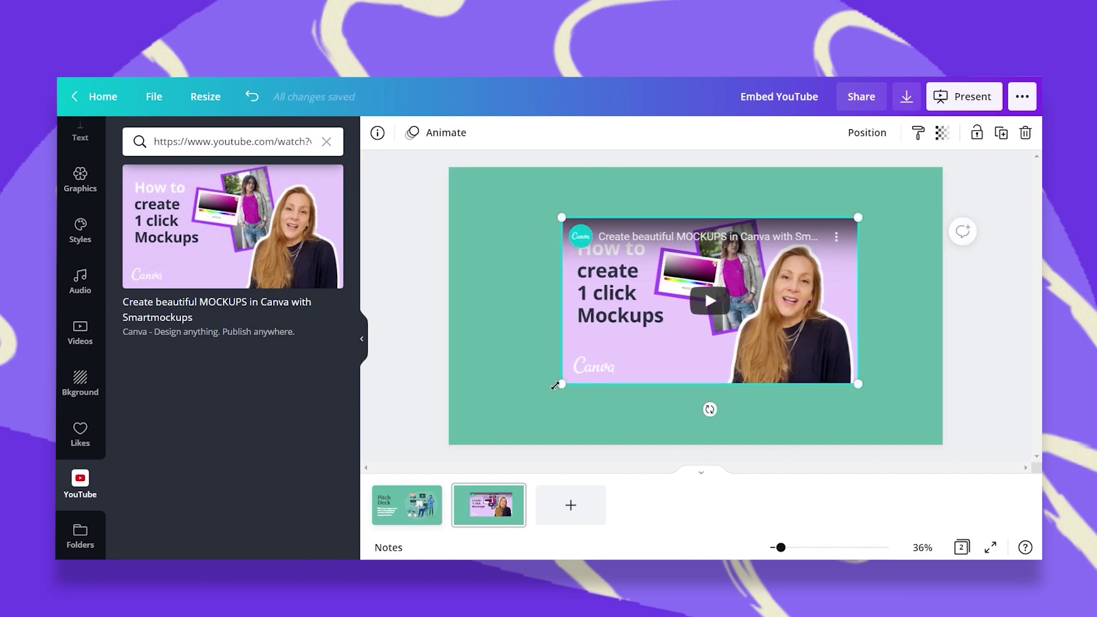
Step: Resize the video embed with its corner handles and recentre it on the green slide
{"action": "left_click_drag", "start_coordinate": [562, 386], "coordinate": [450, 448]}
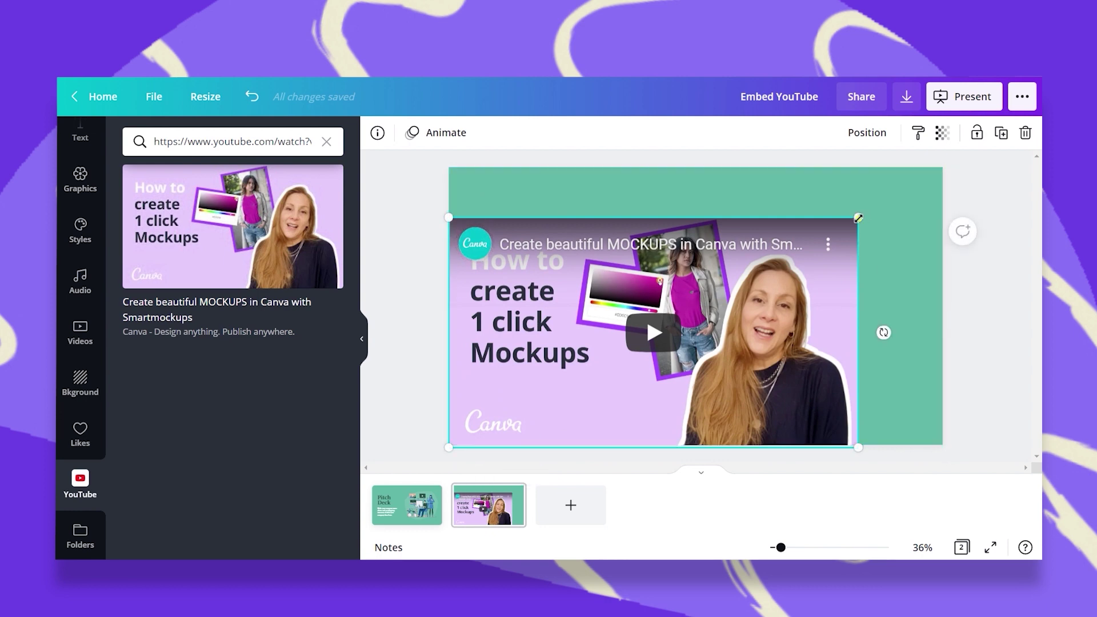
{"action": "left_click_drag", "start_coordinate": [857, 219], "coordinate": [946, 185]}
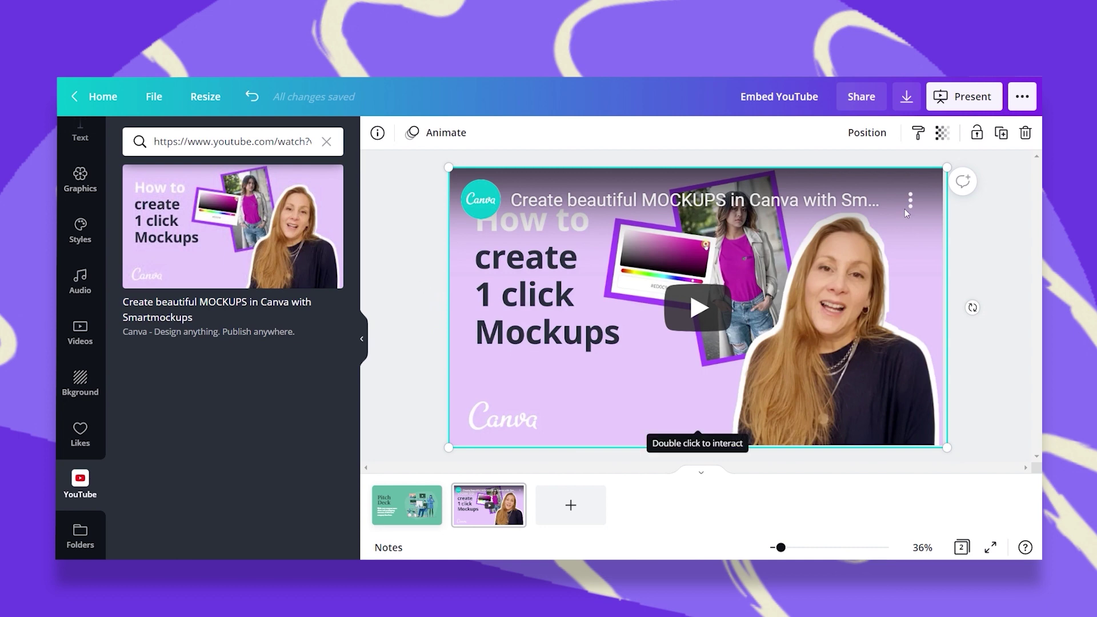
{"action": "left_click_drag", "start_coordinate": [947, 168], "coordinate": [801, 253]}
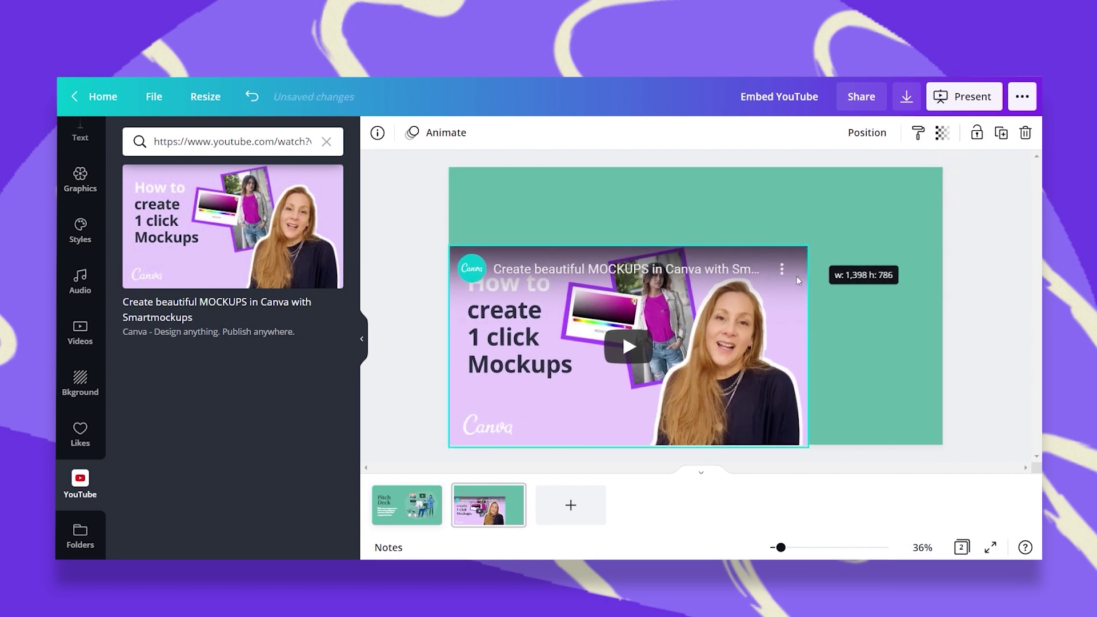
{"action": "left_click_drag", "start_coordinate": [724, 364], "coordinate": [792, 328]}
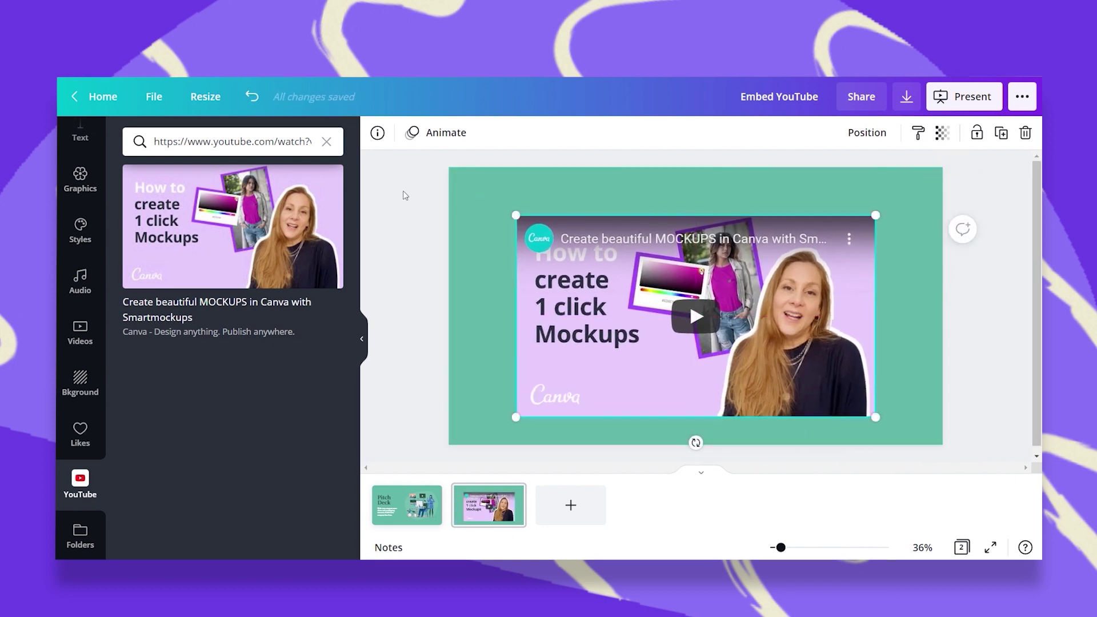
Step: Search Elements for 'screen' and add the monitor mockup graphic to the slide
{"action": "left_click", "coordinate": [504, 201]}
{"action": "left_click", "coordinate": [232, 143]}
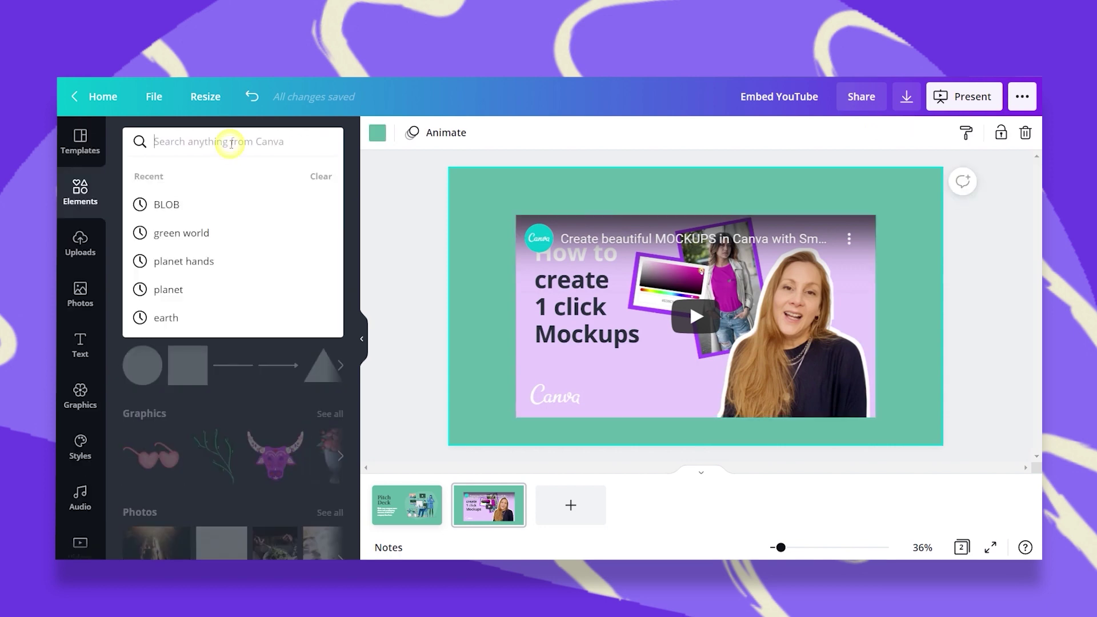
{"action": "type", "text": "screen"}
{"action": "key", "text": "Return"}
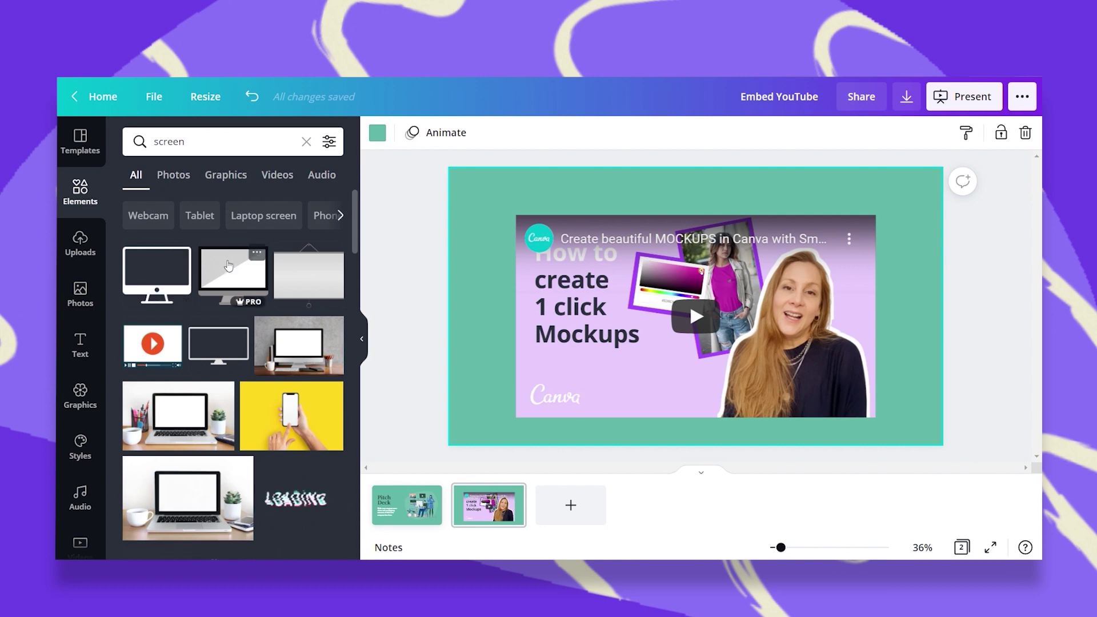
{"action": "left_click", "coordinate": [229, 266]}
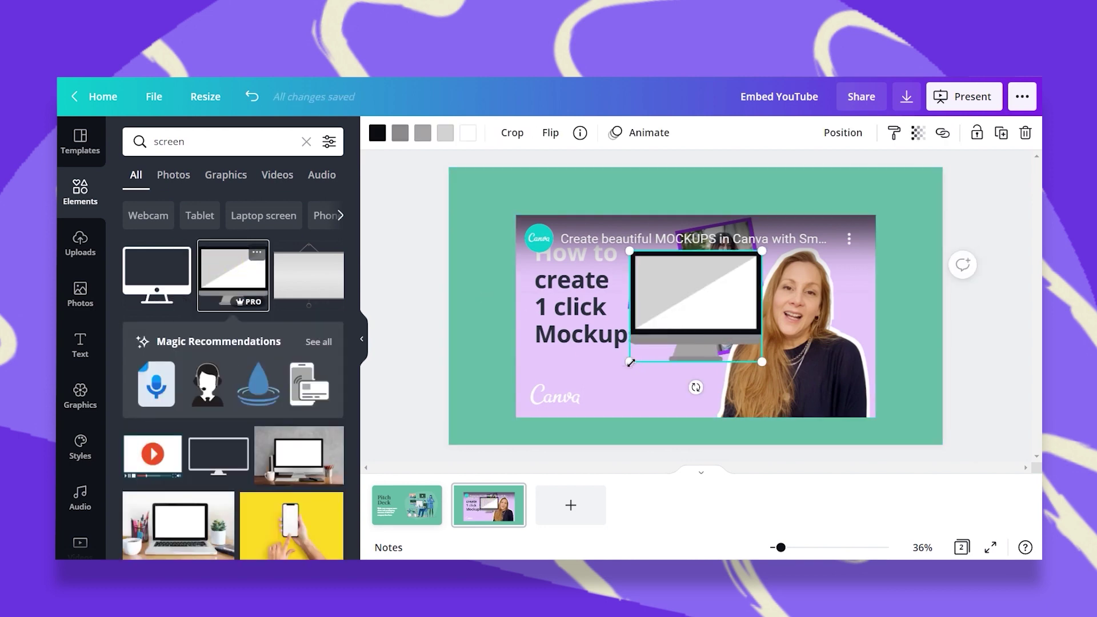
Step: Enlarge the monitor mockup and move it backward behind the YouTube video
{"action": "left_click_drag", "start_coordinate": [629, 362], "coordinate": [523, 451]}
{"action": "left_click_drag", "start_coordinate": [760, 251], "coordinate": [855, 172]}
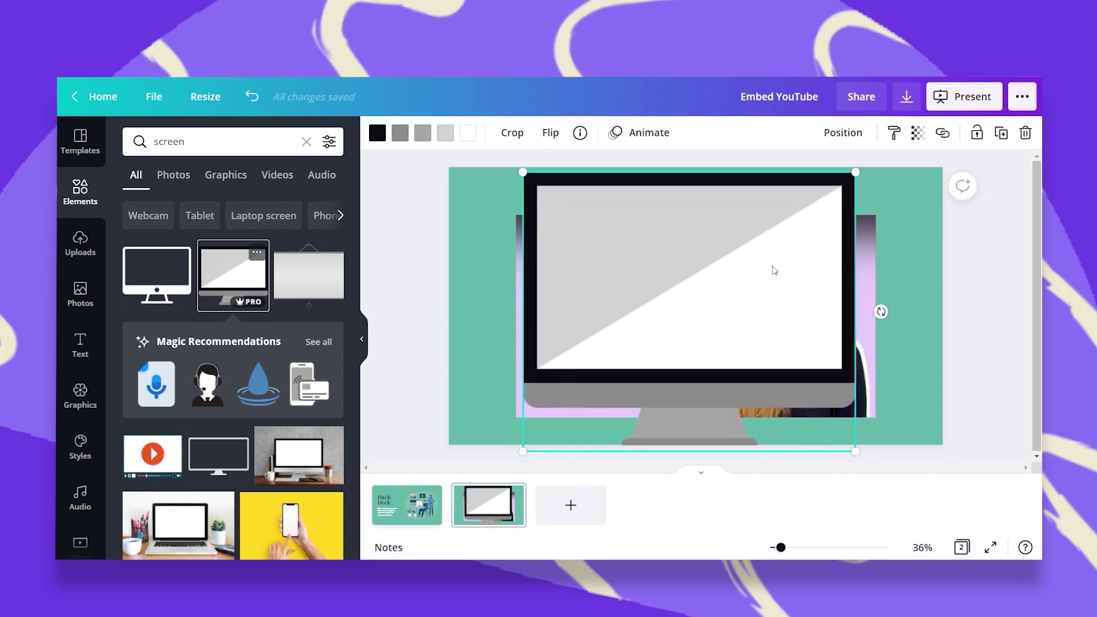
{"action": "right_click", "coordinate": [722, 283]}
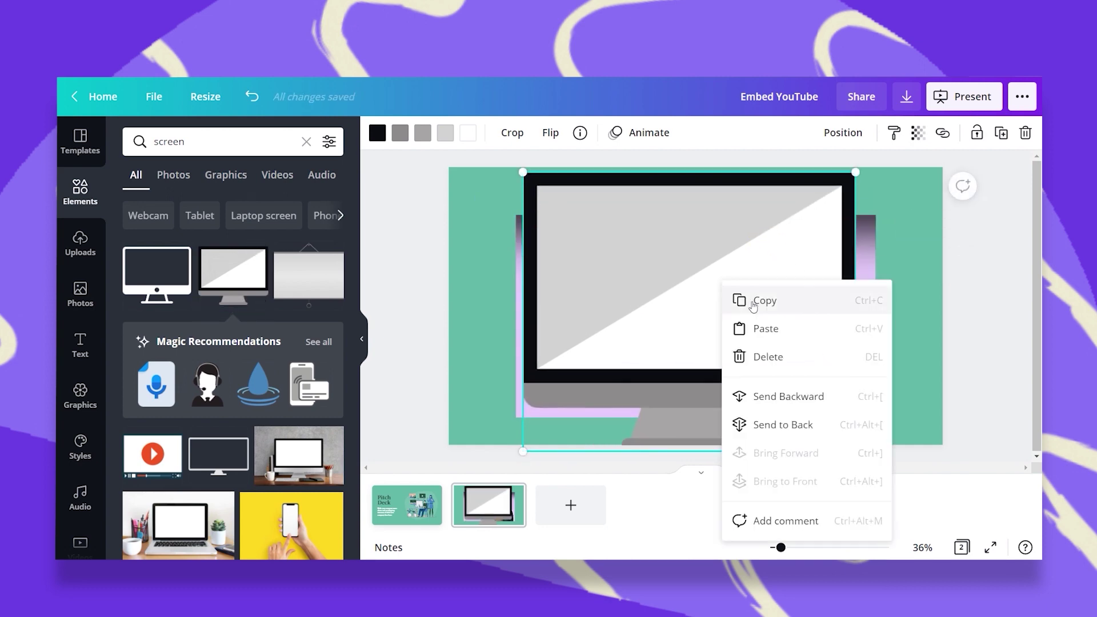
{"action": "left_click", "coordinate": [832, 135]}
{"action": "left_click", "coordinate": [805, 175]}
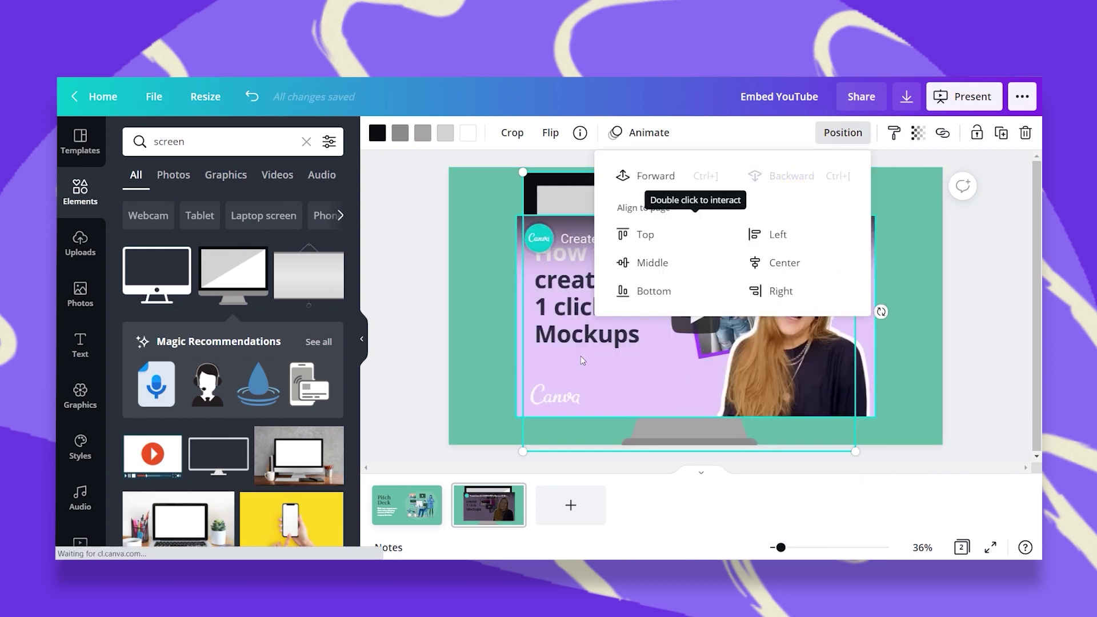
{"action": "left_click", "coordinate": [488, 241]}
Step: Move and shrink the YouTube video to fit inside the monitor's screen
{"action": "left_click_drag", "start_coordinate": [673, 352], "coordinate": [698, 316]}
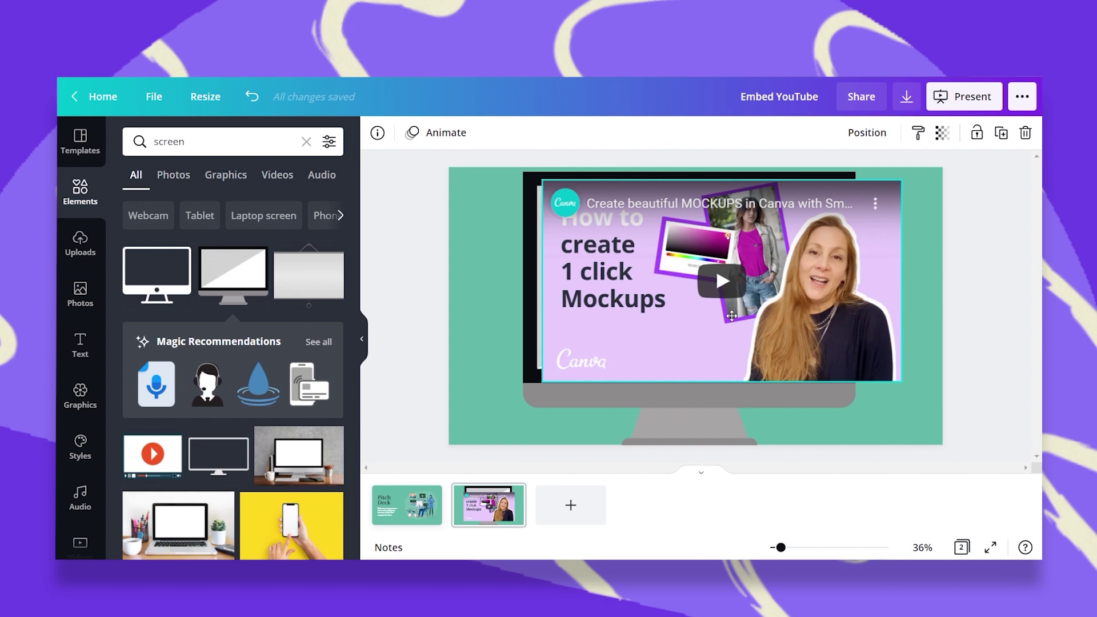
{"action": "left_click_drag", "start_coordinate": [890, 382], "coordinate": [845, 350]}
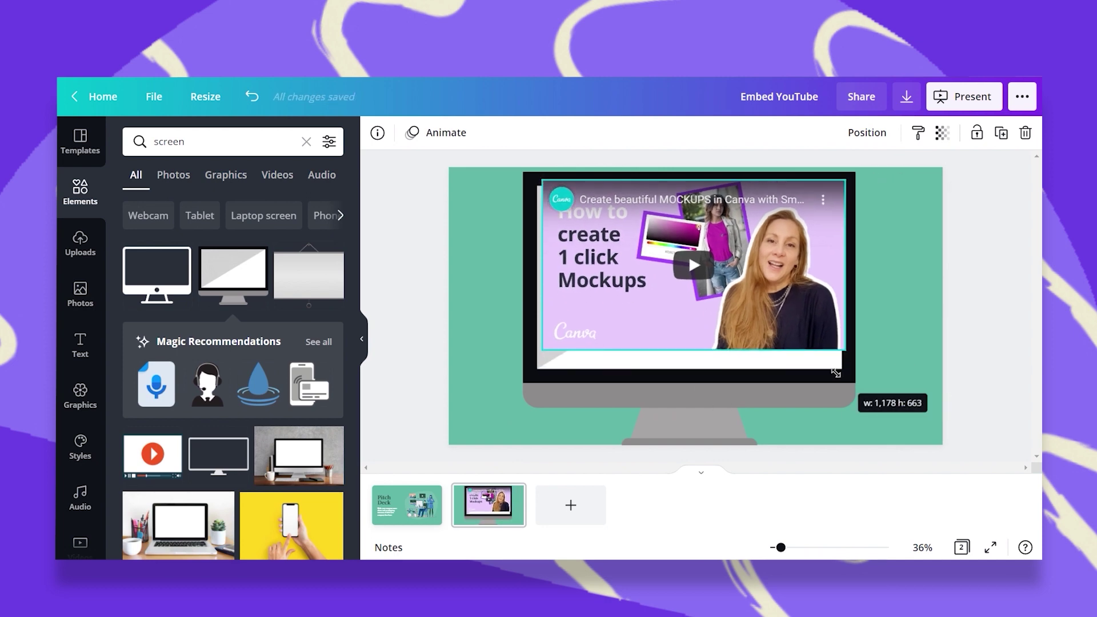
{"action": "left_click_drag", "start_coordinate": [758, 296], "coordinate": [753, 308]}
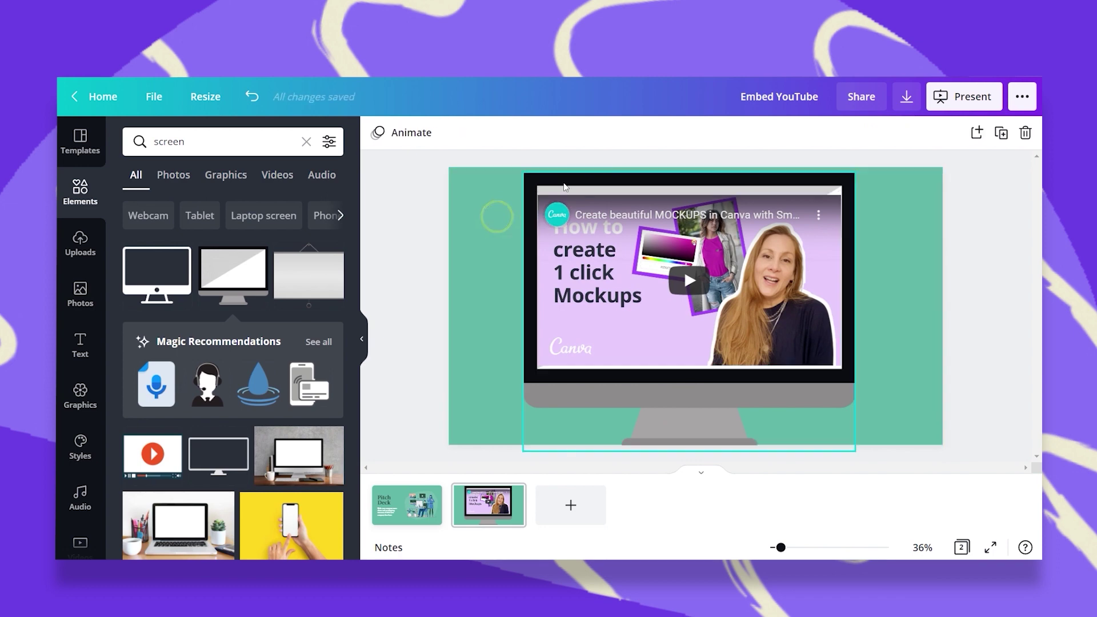
Step: Recolour the monitor's light-grey and white areas black, keeping the video centred on screen
{"action": "left_click", "coordinate": [564, 187]}
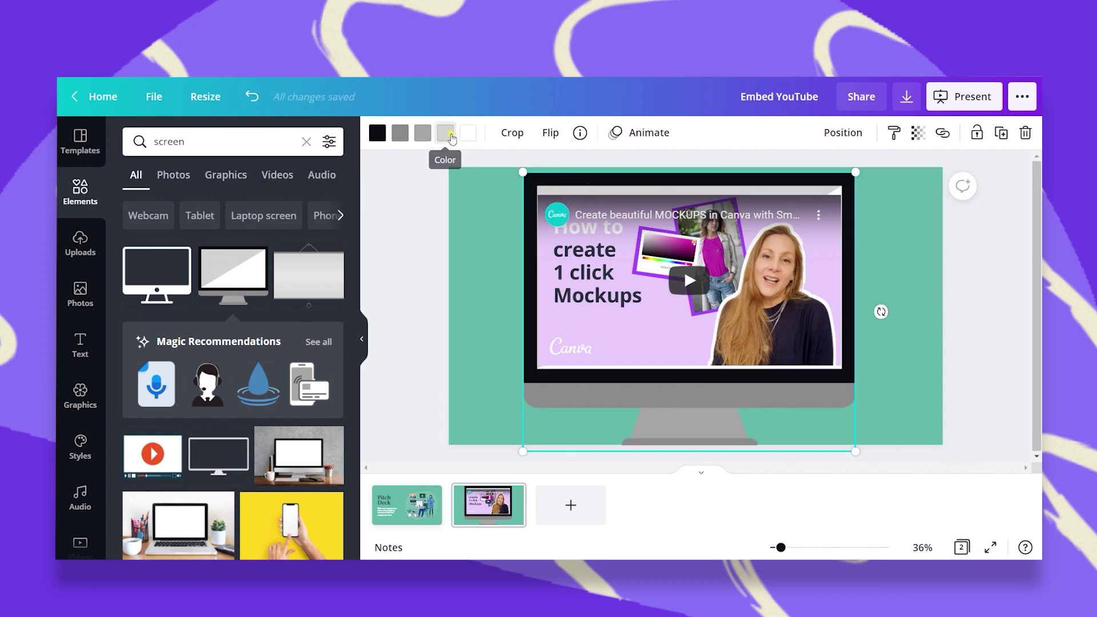
{"action": "left_click", "coordinate": [445, 133]}
{"action": "left_click", "coordinate": [170, 271]}
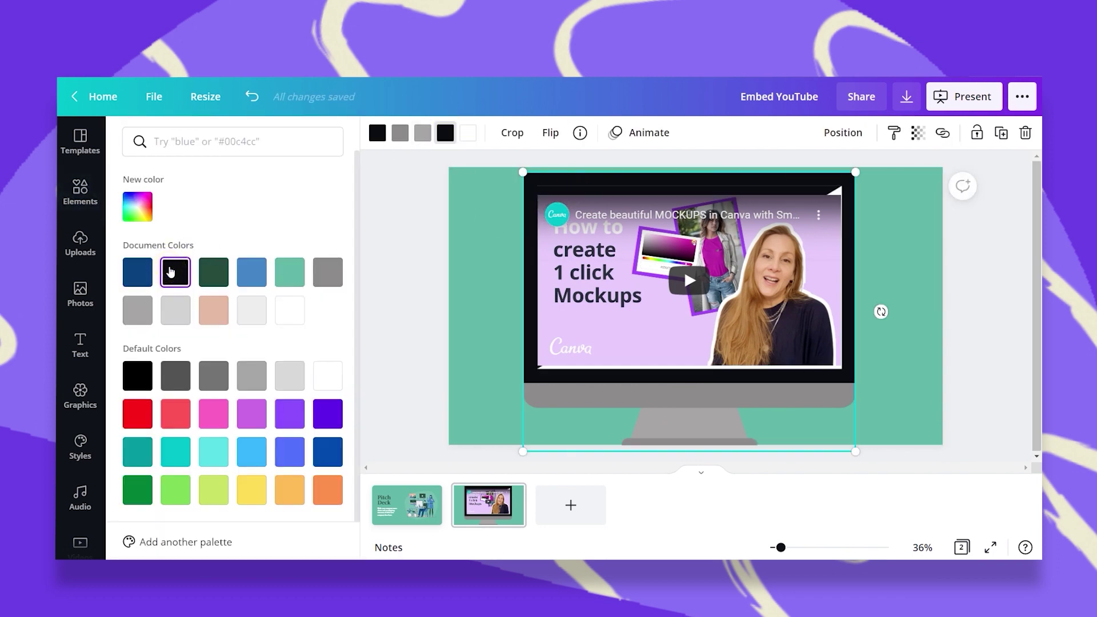
{"action": "left_click", "coordinate": [598, 326]}
{"action": "left_click_drag", "start_coordinate": [599, 326], "coordinate": [599, 311]}
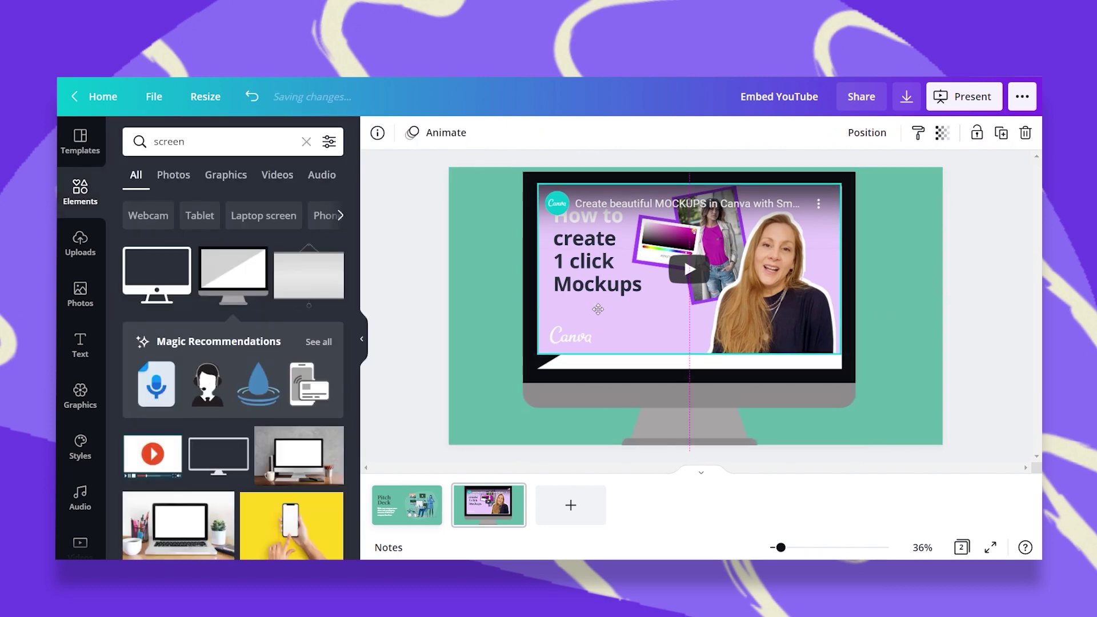
{"action": "left_click", "coordinate": [603, 365]}
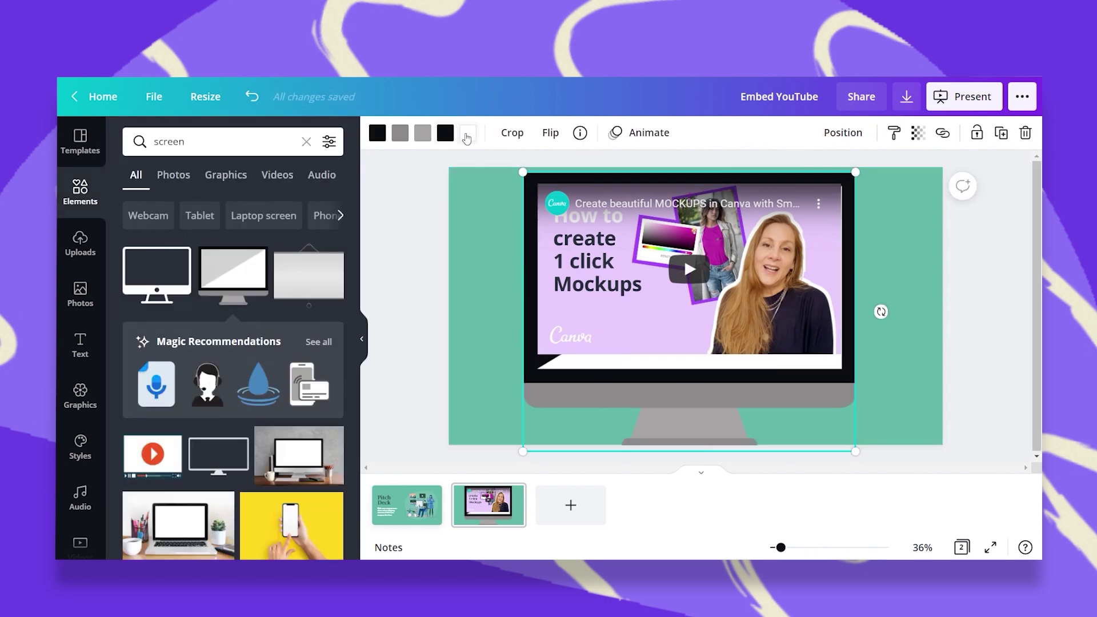
{"action": "left_click", "coordinate": [467, 136]}
{"action": "left_click", "coordinate": [175, 272]}
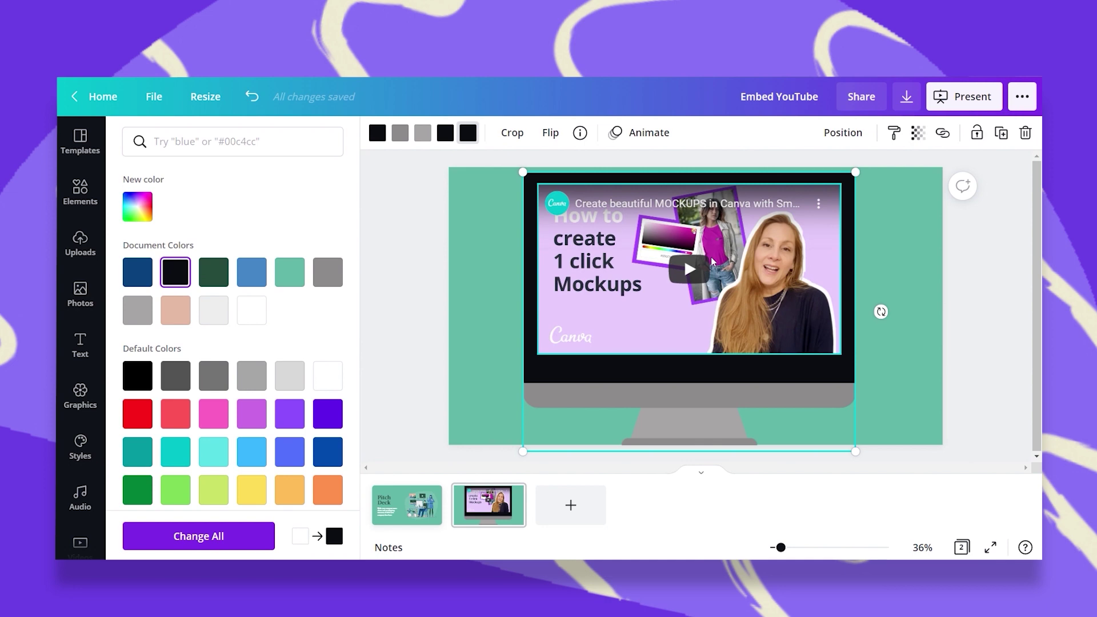
{"action": "left_click", "coordinate": [767, 250]}
{"action": "left_click_drag", "start_coordinate": [768, 250], "coordinate": [767, 250]}
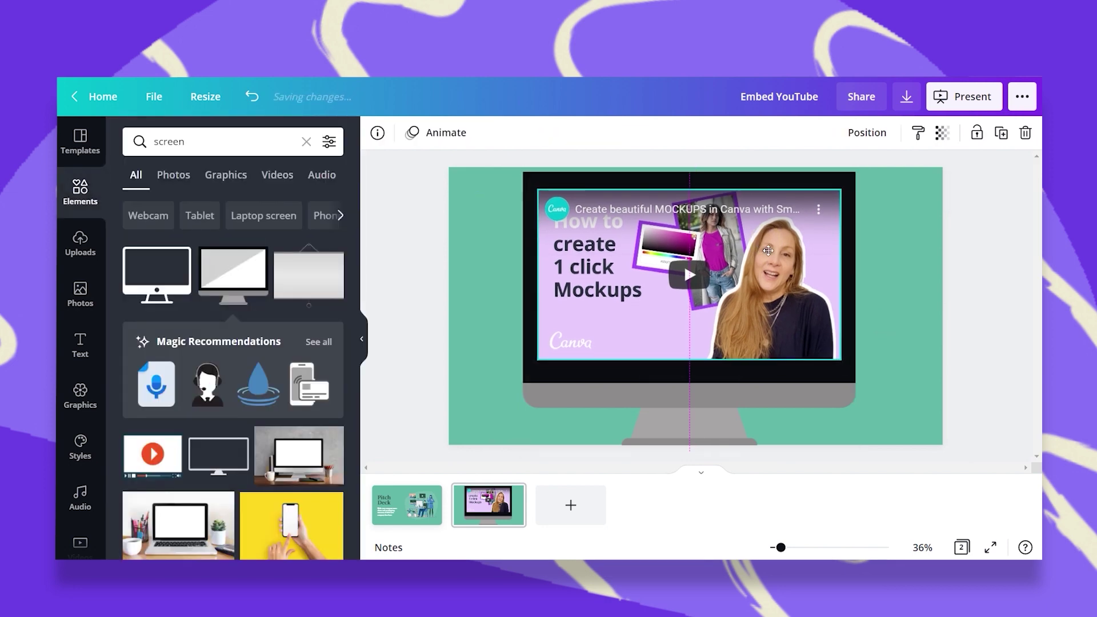
Step: Select the monitor and video together, shrink them, and move them to the slide's left
{"action": "left_click_drag", "start_coordinate": [993, 222], "coordinate": [528, 211]}
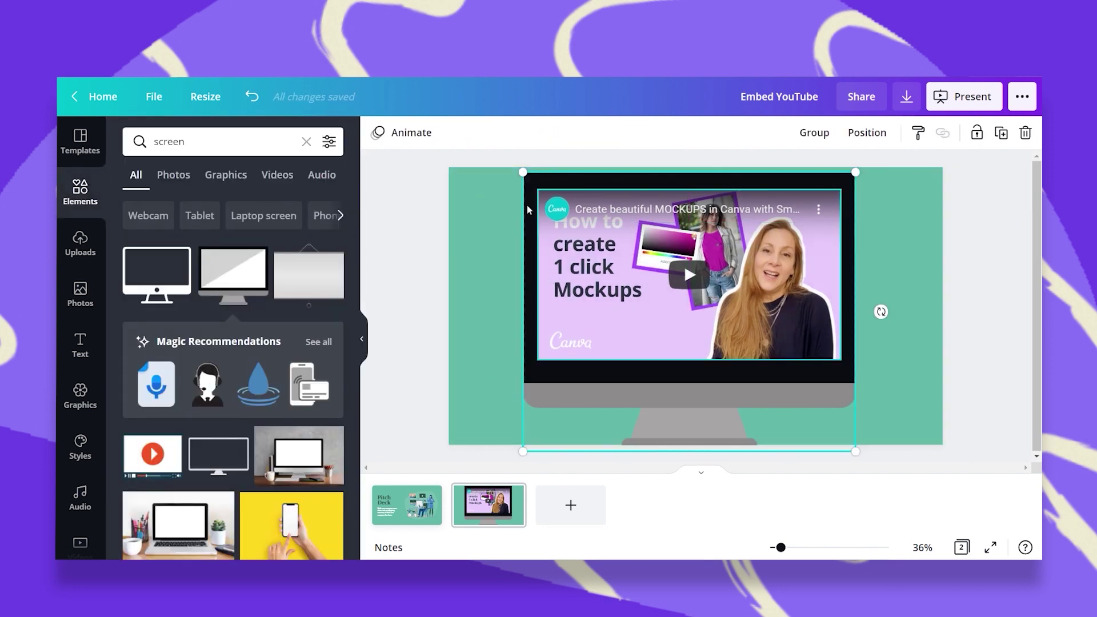
{"action": "left_click_drag", "start_coordinate": [523, 172], "coordinate": [588, 225]}
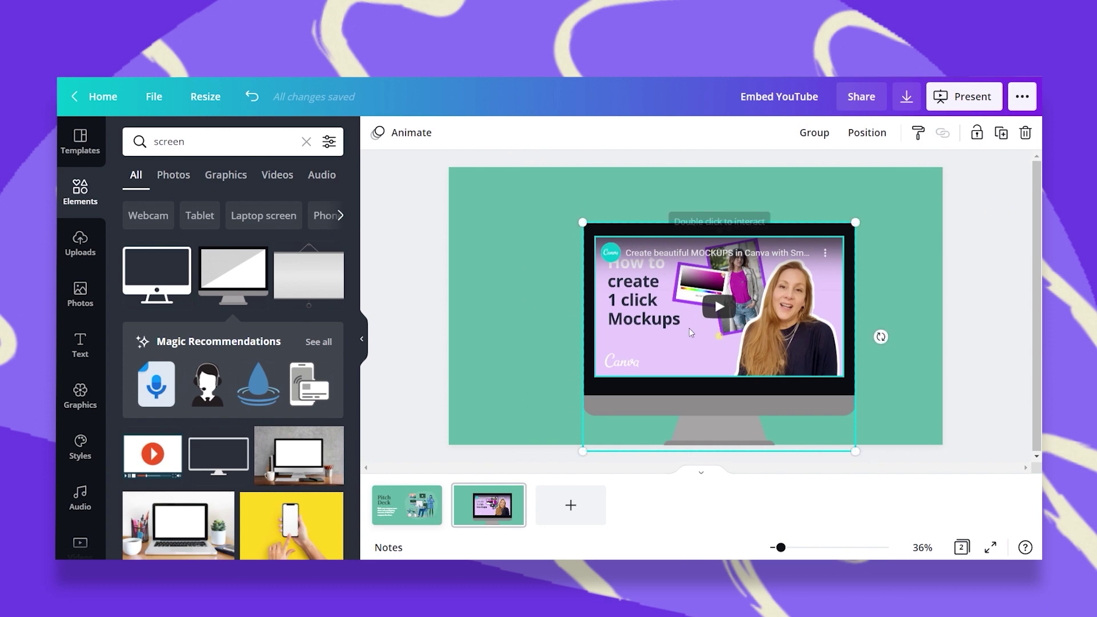
{"action": "left_click_drag", "start_coordinate": [722, 337], "coordinate": [610, 329]}
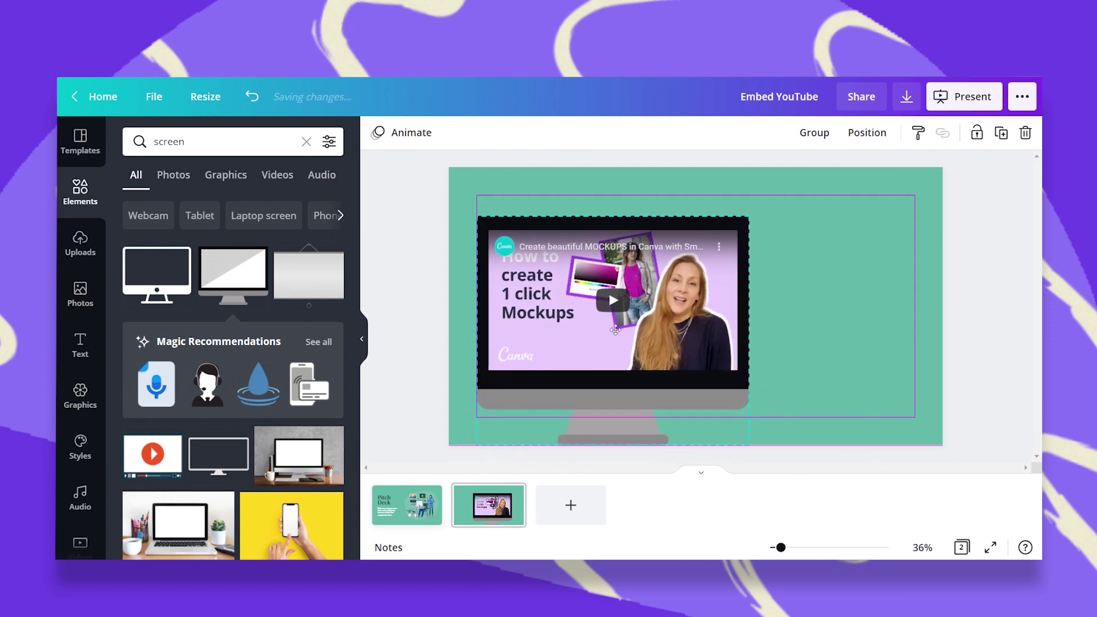
{"action": "left_click", "coordinate": [860, 277]}
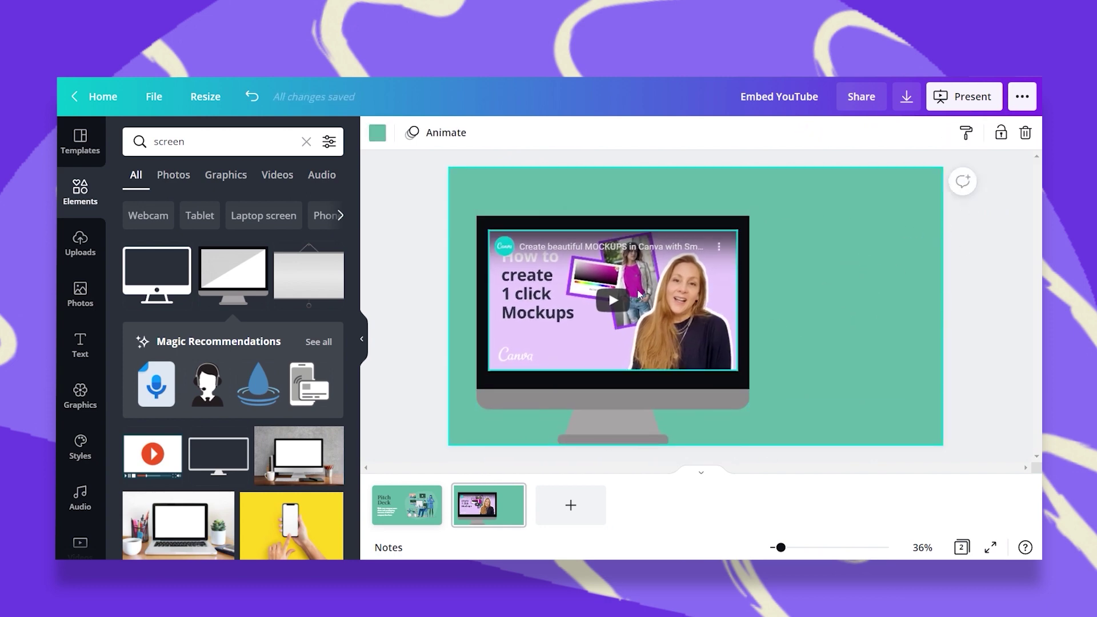
{"action": "left_click", "coordinate": [965, 102]}
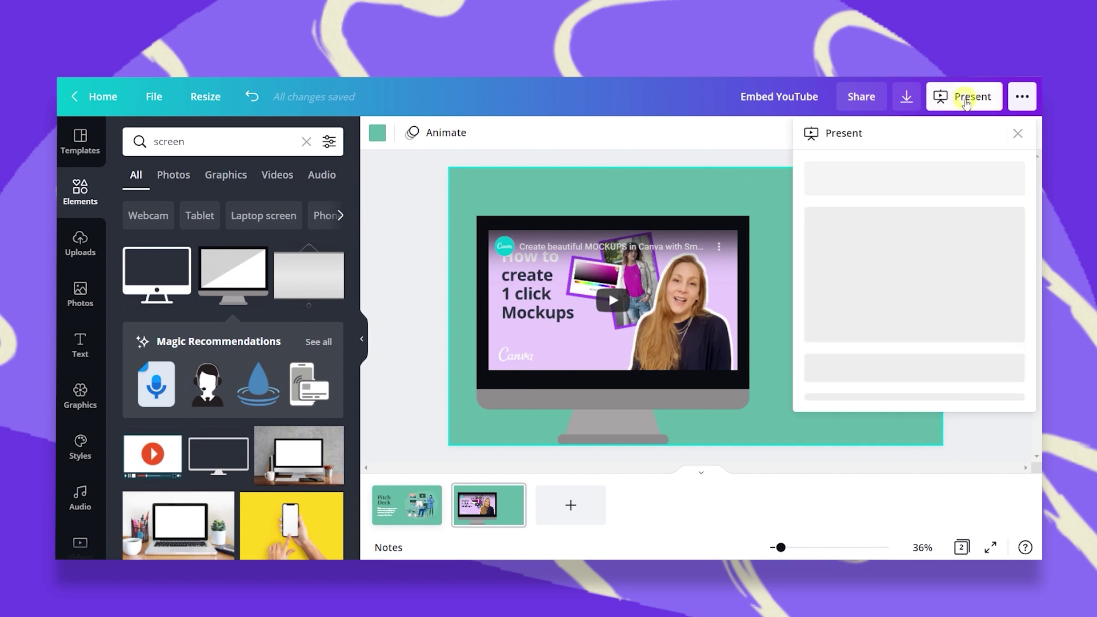
{"action": "left_click", "coordinate": [914, 369]}
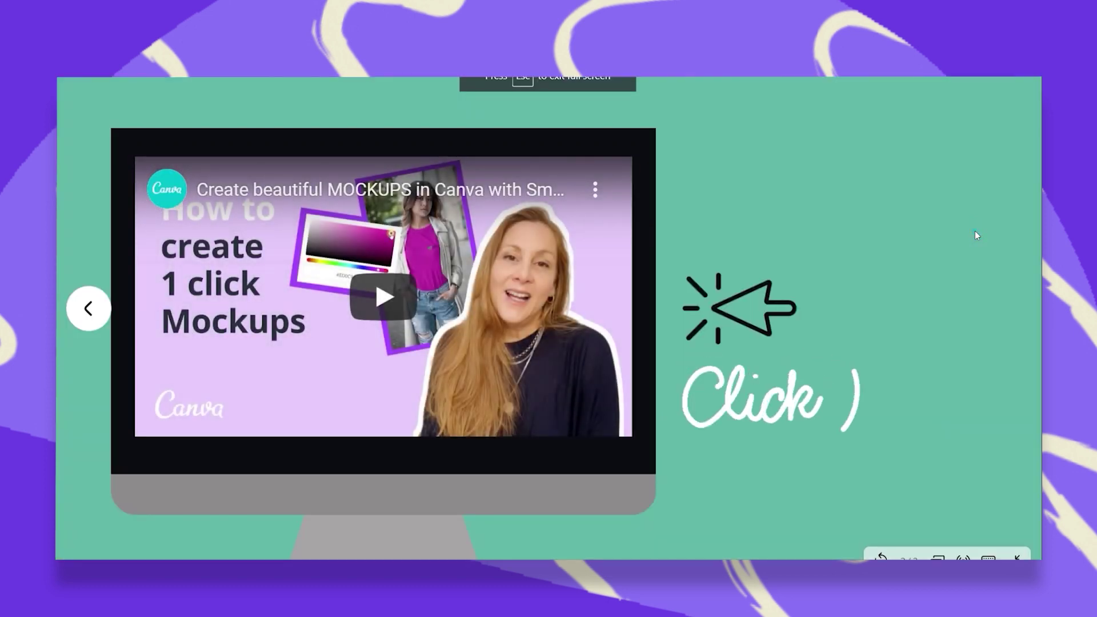
{"action": "left_click", "coordinate": [855, 182]}
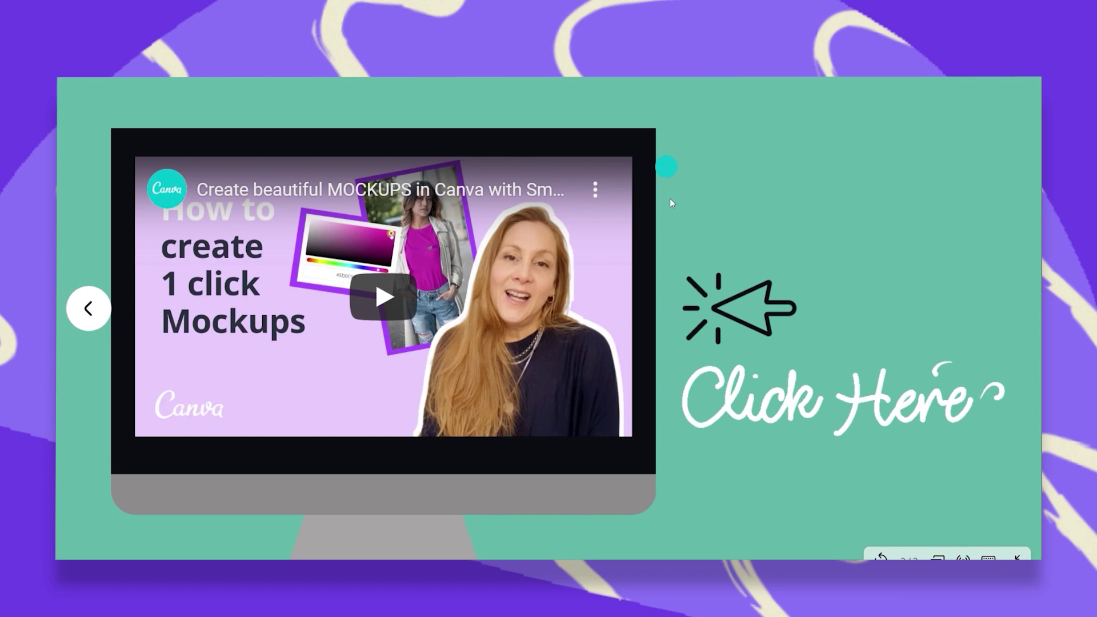
{"action": "left_click", "coordinate": [395, 309]}
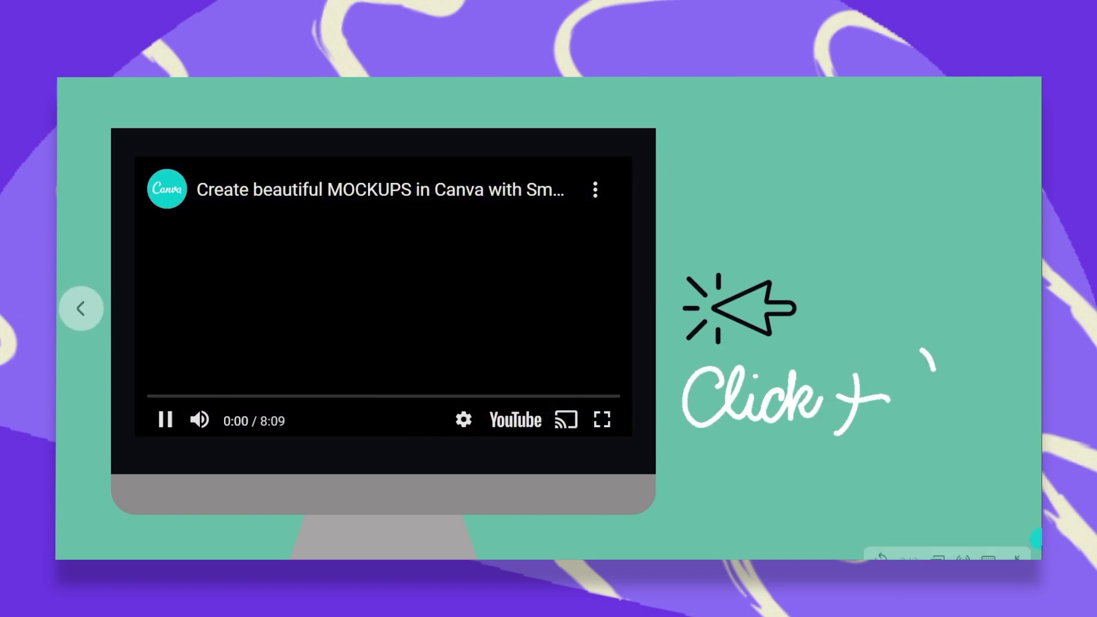
{"action": "left_click", "coordinate": [320, 508]}
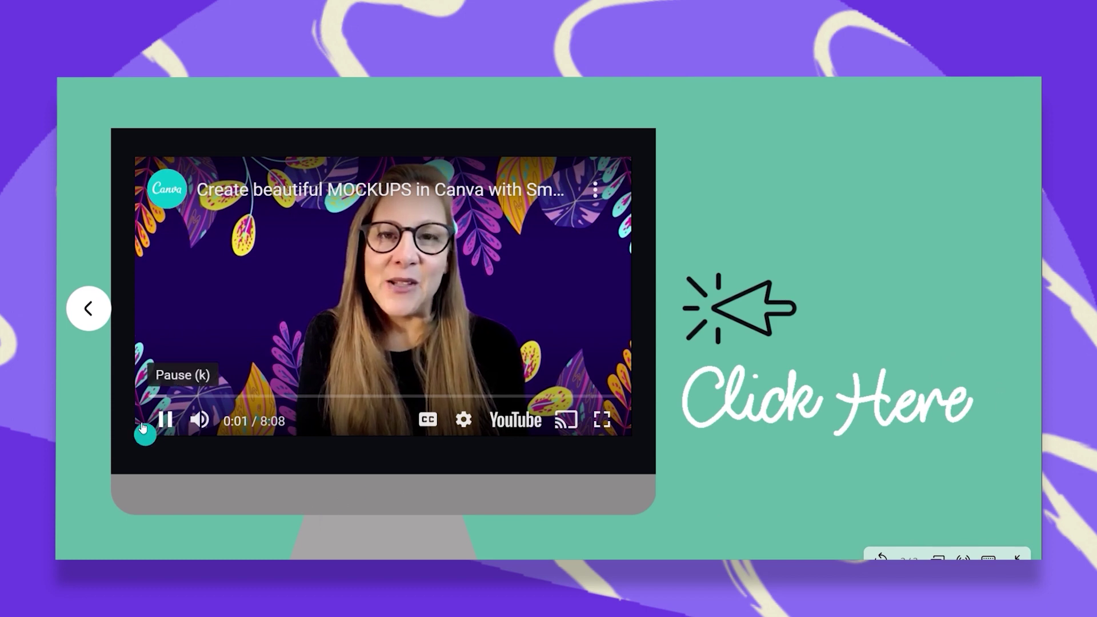
{"action": "left_click", "coordinate": [165, 420]}
{"action": "key", "text": "Escape"}
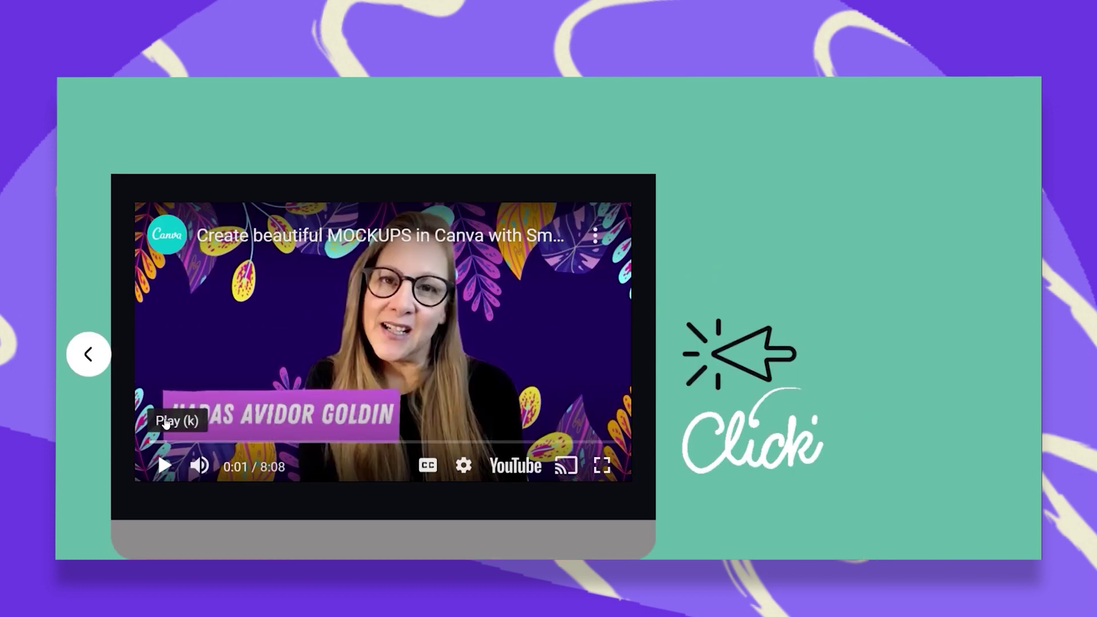
Step: Open the Embeds option from the apps and integrations list
{"action": "scroll", "coordinate": [86, 297], "scroll_direction": "down", "scroll_amount": 5}
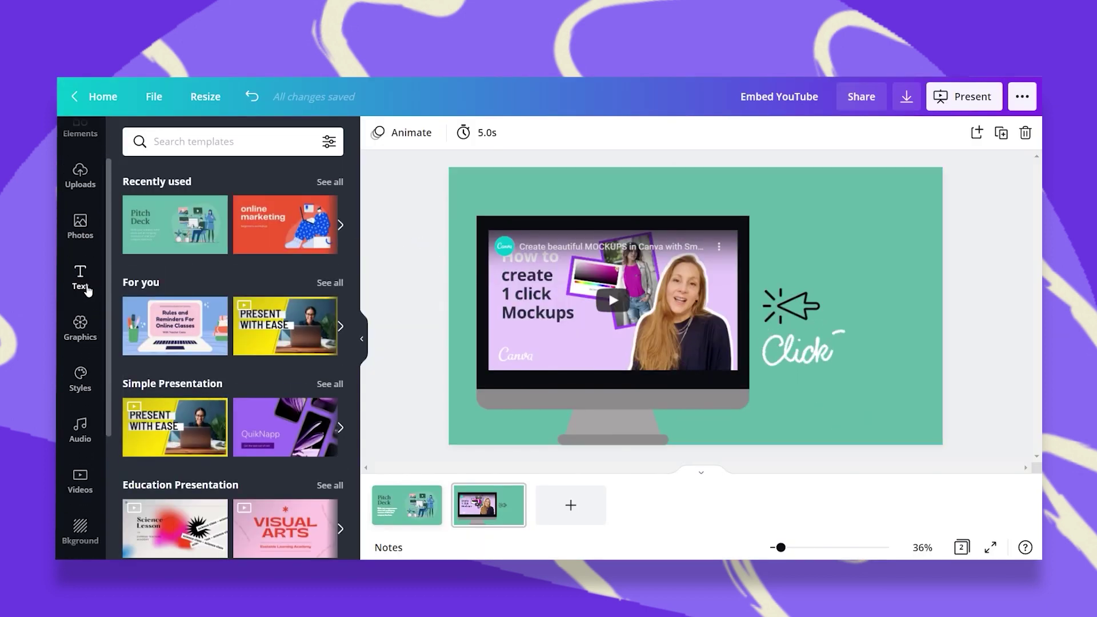
{"action": "left_click", "coordinate": [79, 534]}
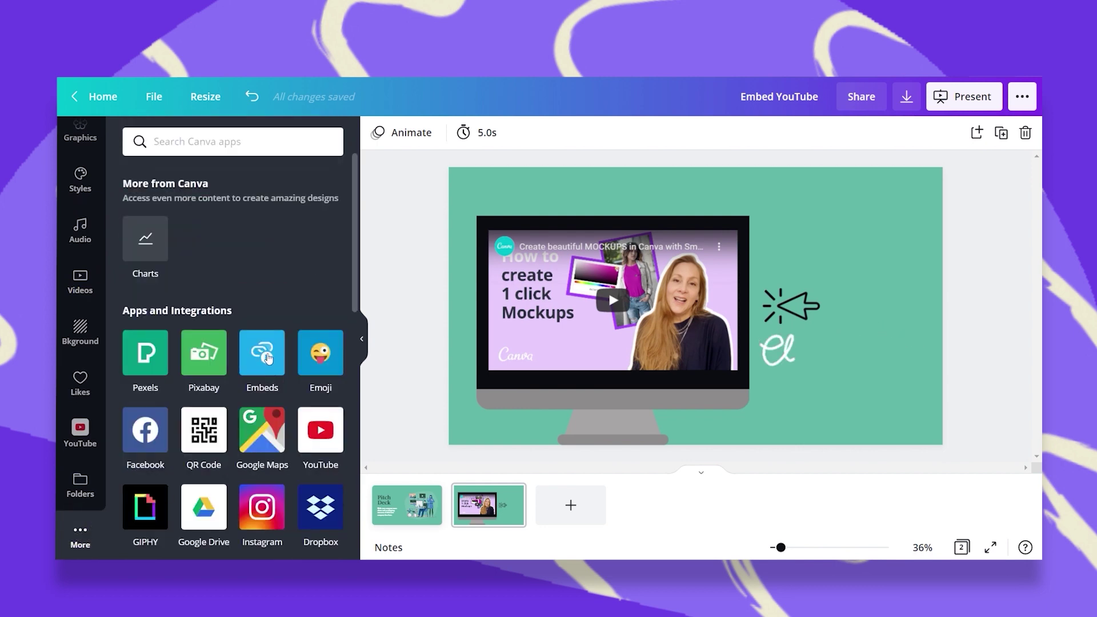
{"action": "left_click", "coordinate": [267, 358]}
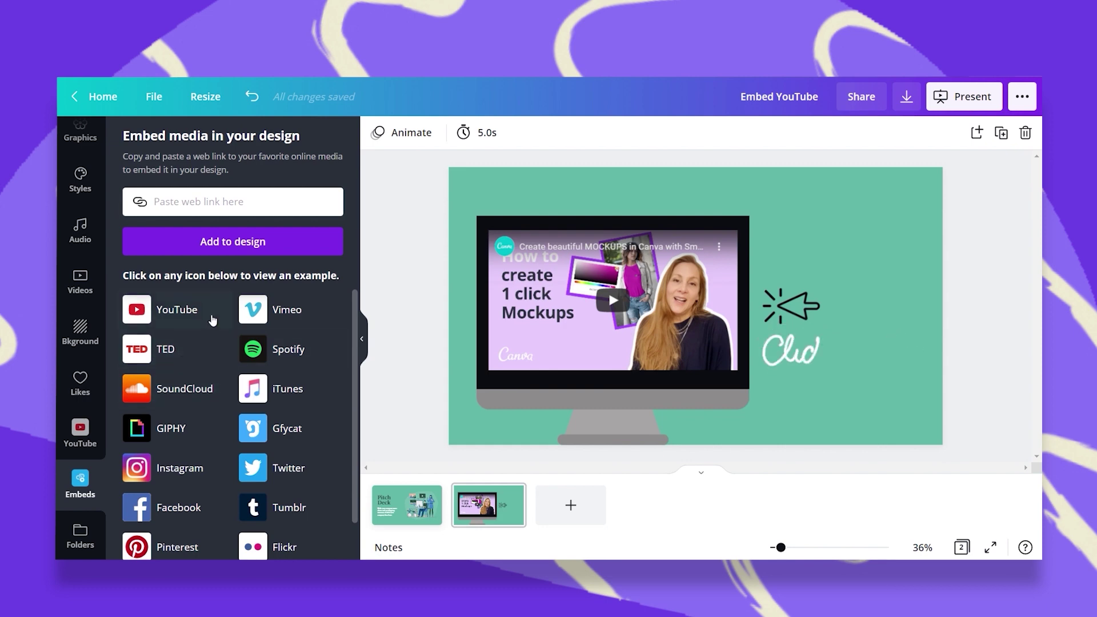
Step: Paste the YouTube link, add it to the design, and place the video inside the monitor screen
{"action": "right_click", "coordinate": [225, 206]}
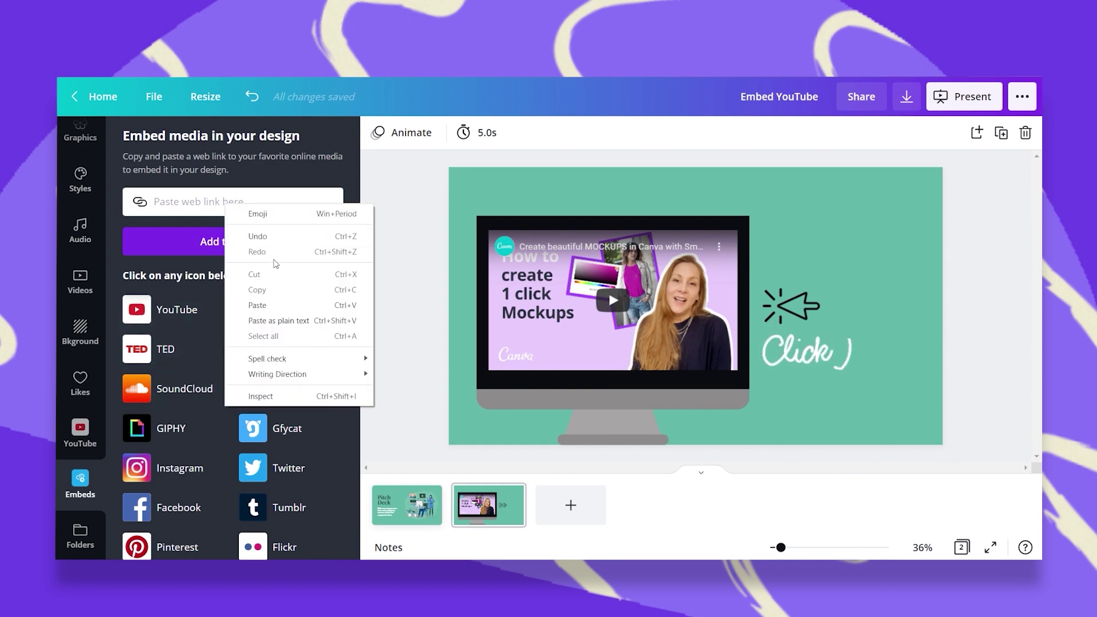
{"action": "left_click", "coordinate": [276, 307]}
{"action": "left_click", "coordinate": [282, 253]}
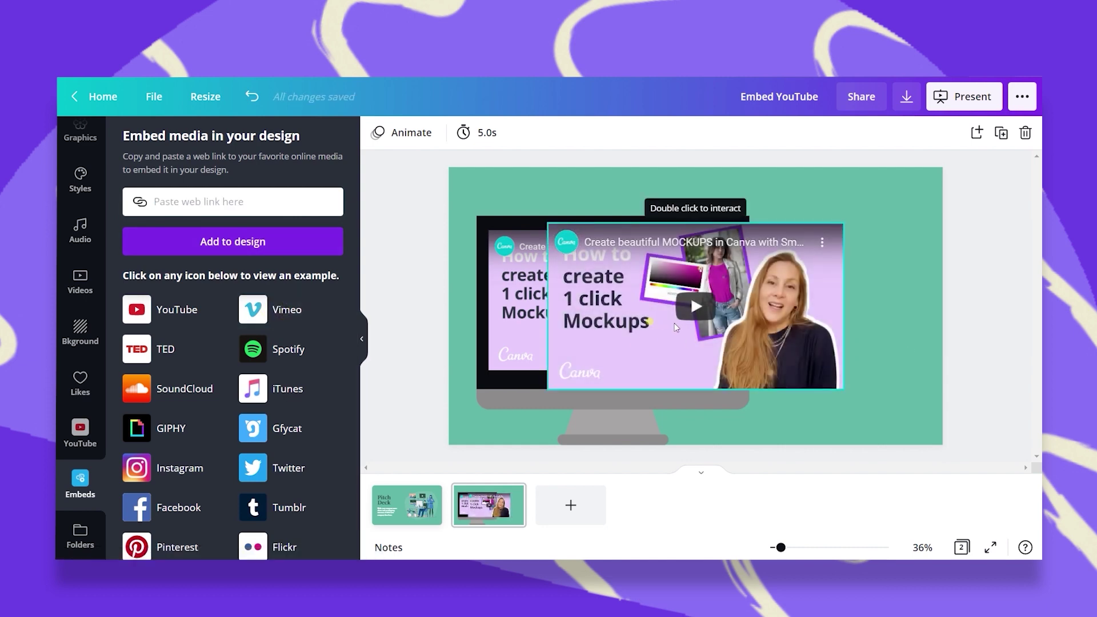
{"action": "mouse_move", "coordinate": [649, 320]}
{"action": "left_mouse_down"}
{"action": "mouse_move", "coordinate": [758, 300]}
{"action": "mouse_move", "coordinate": [658, 313]}
{"action": "left_mouse_up"}
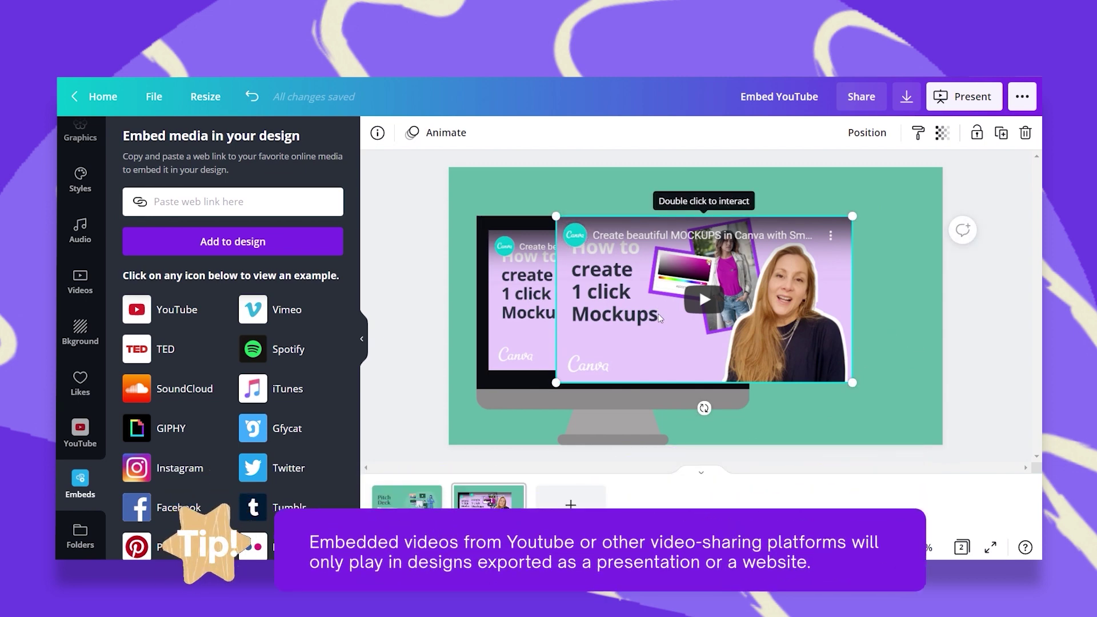
{"action": "left_click_drag", "start_coordinate": [660, 318], "coordinate": [662, 317]}
{"action": "left_click", "coordinate": [832, 307]}
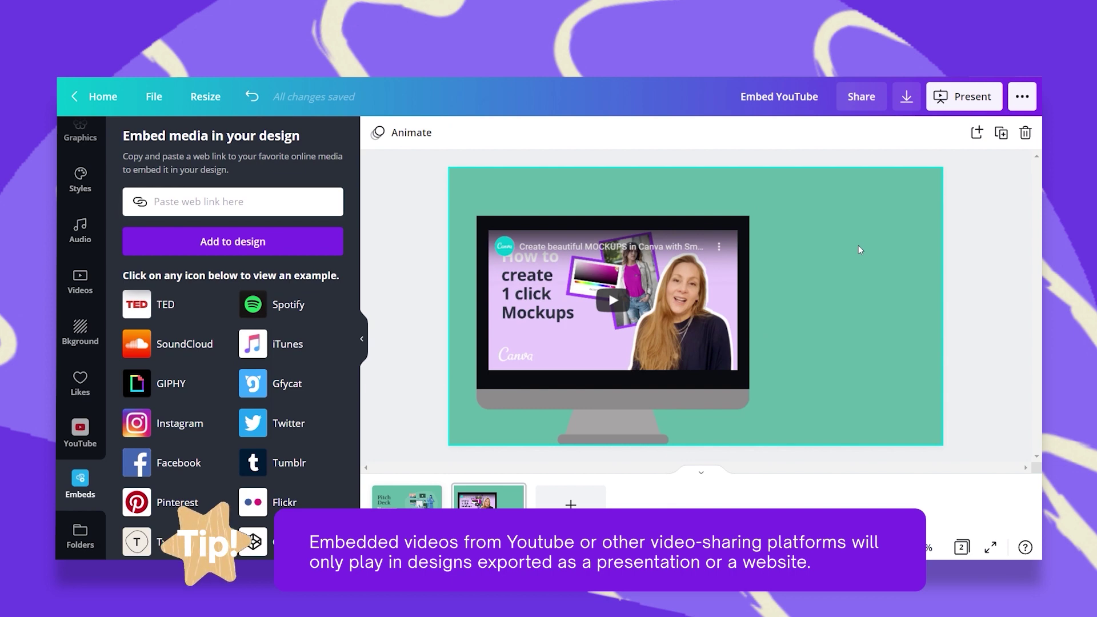